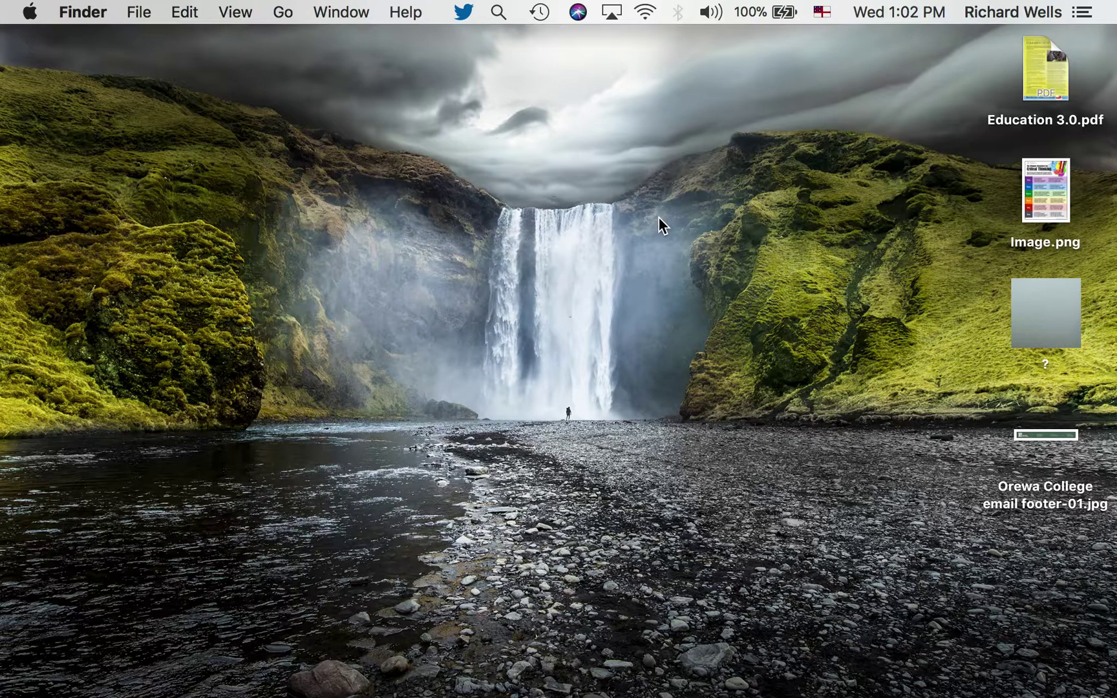
Switch from the Finder desktop to Google Chrome, which shows the Gmail inbox
{"action": "key", "text": "super+Tab"}
{"action": "key", "text": "super+Tab"}
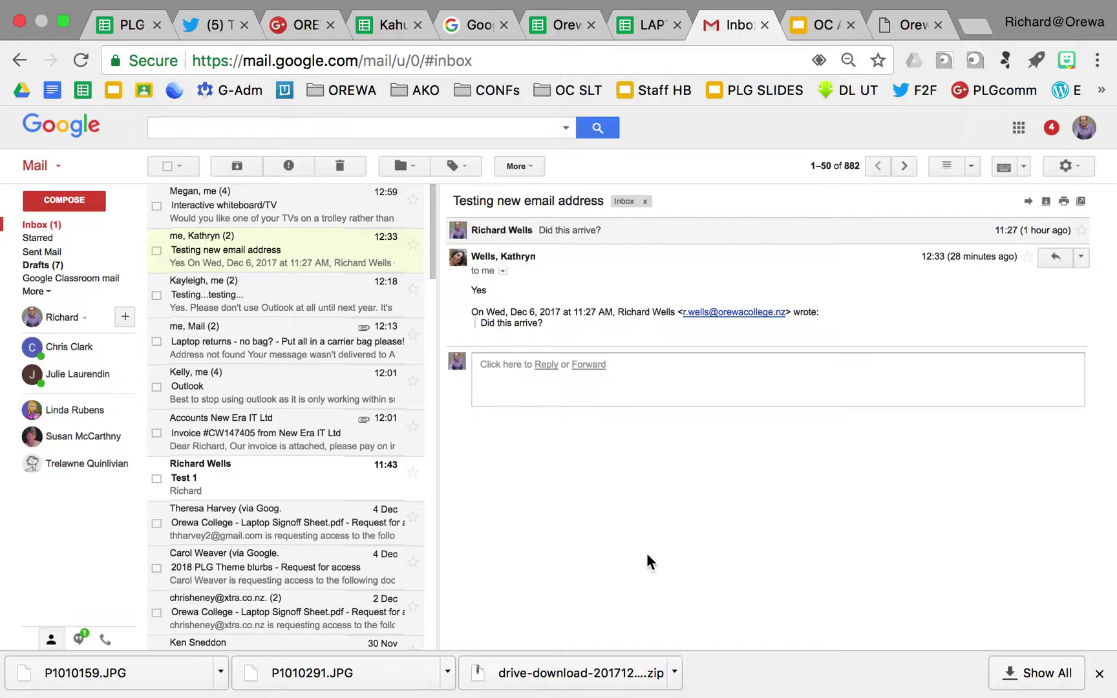
Load google.com in the Google search tab
{"action": "left_click", "coordinate": [468, 49]}
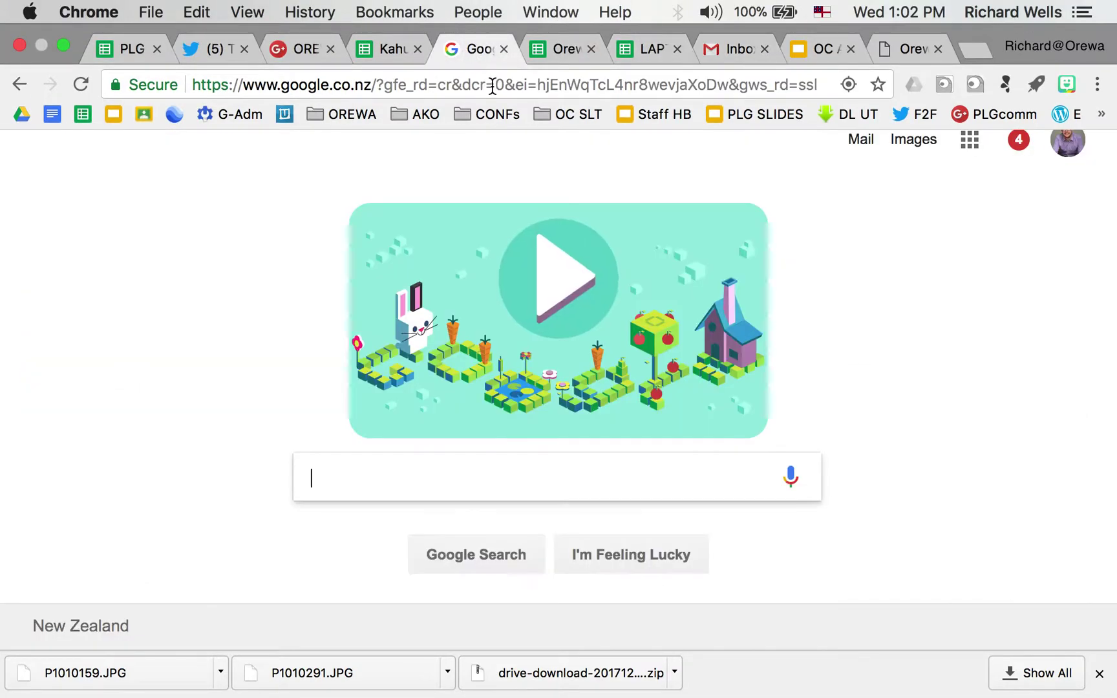
{"action": "left_click", "coordinate": [492, 85]}
{"action": "type", "text": "g"}
{"action": "key", "text": "Return"}
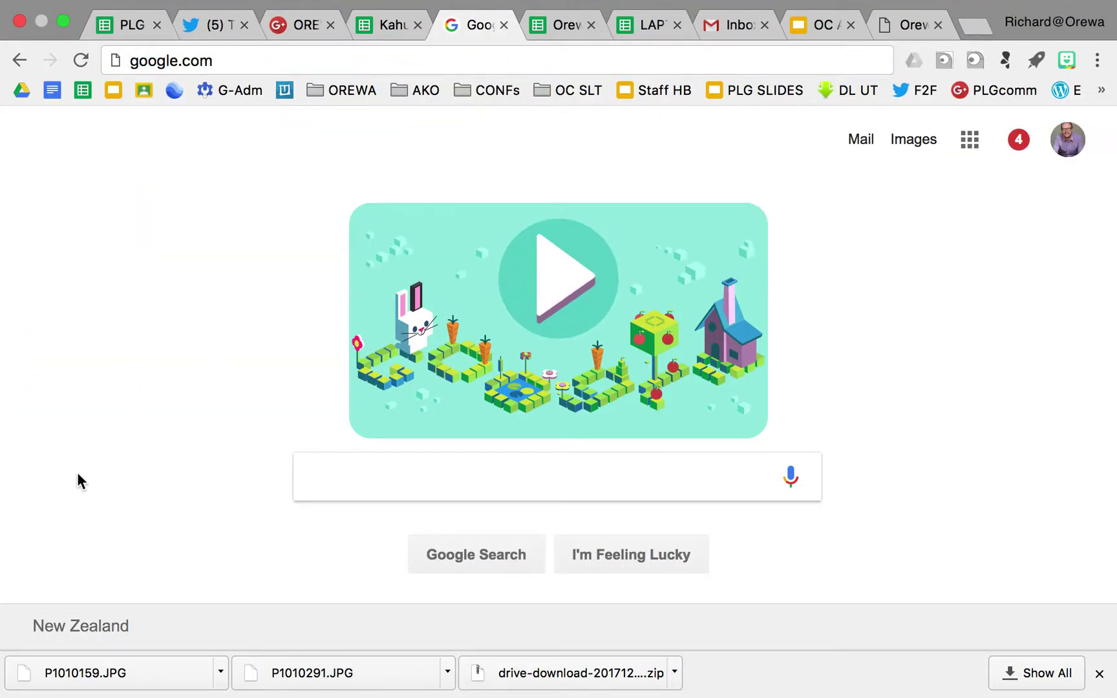
Open Gmail from the Google apps grid
{"action": "left_click", "coordinate": [1060, 26]}
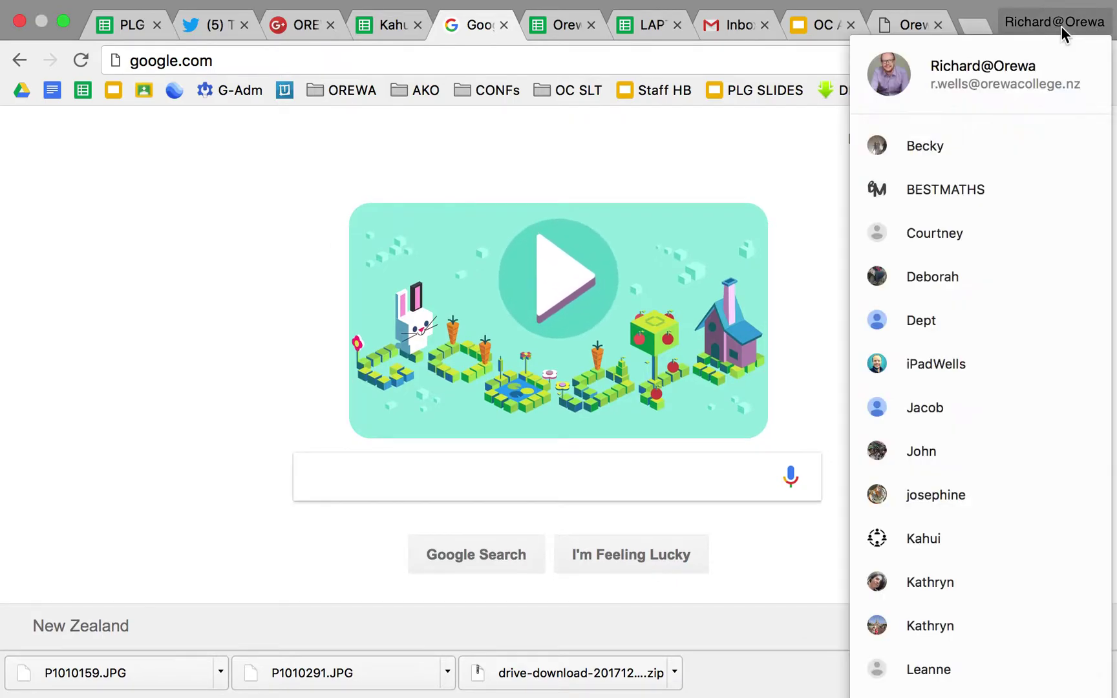
{"action": "left_click", "coordinate": [752, 116]}
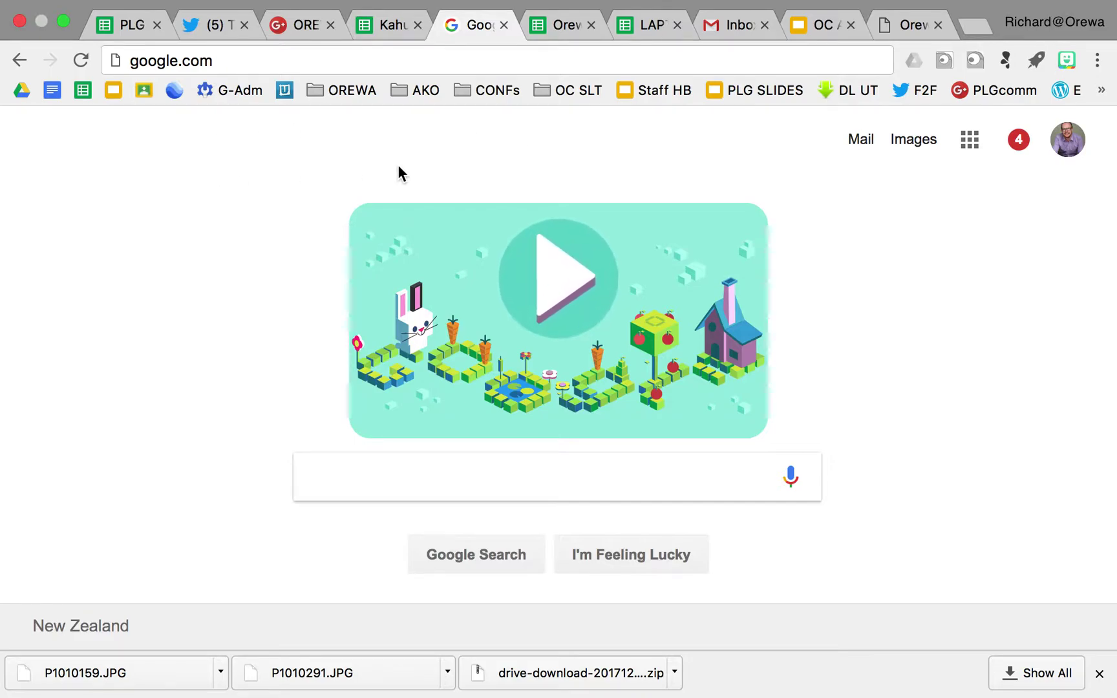
{"action": "left_click", "coordinate": [972, 141]}
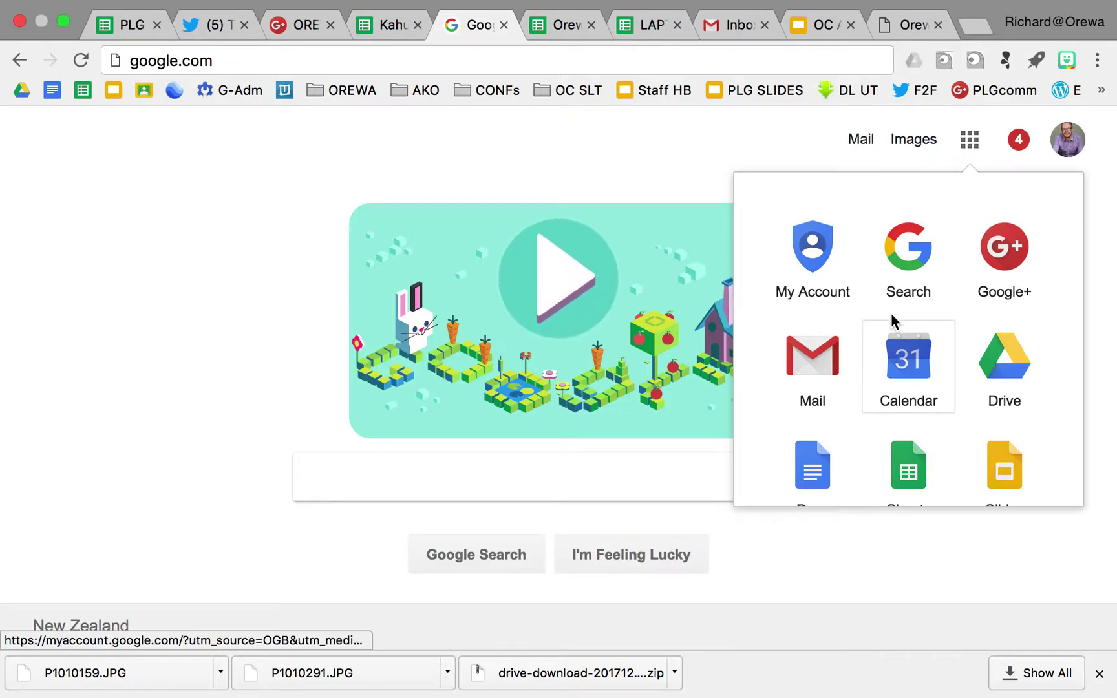
{"action": "left_click", "coordinate": [818, 359]}
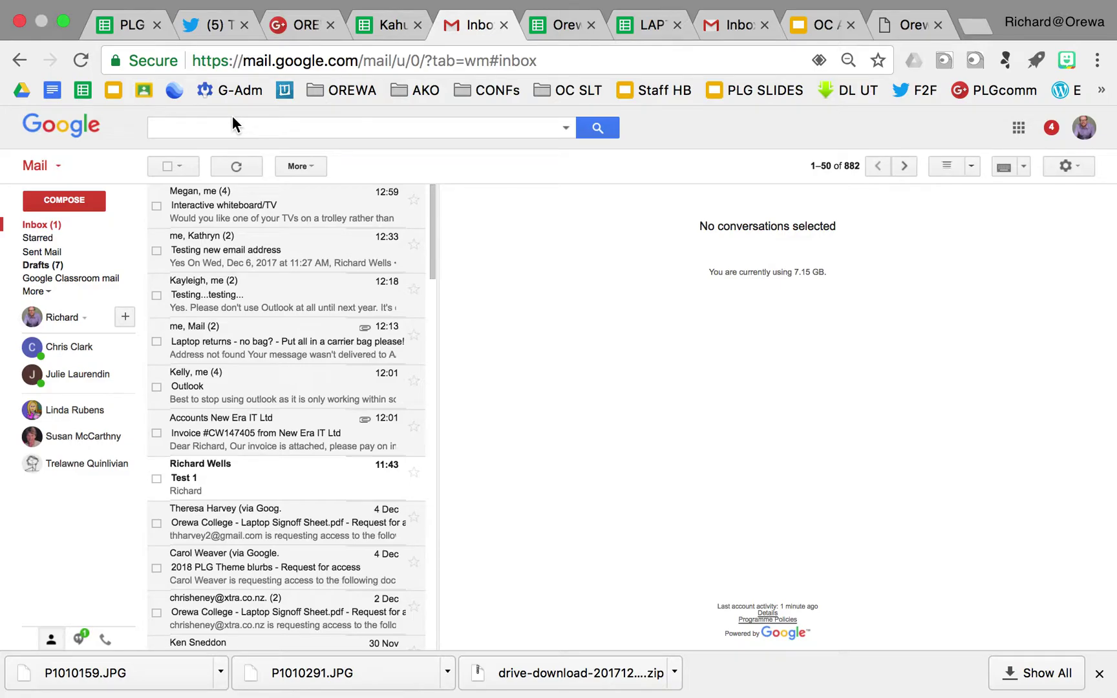
Bookmark the Gmail inbox as 'MAIL' in the Bookmarks Bar and place it on the visible bar
{"action": "key", "text": "super+d"}
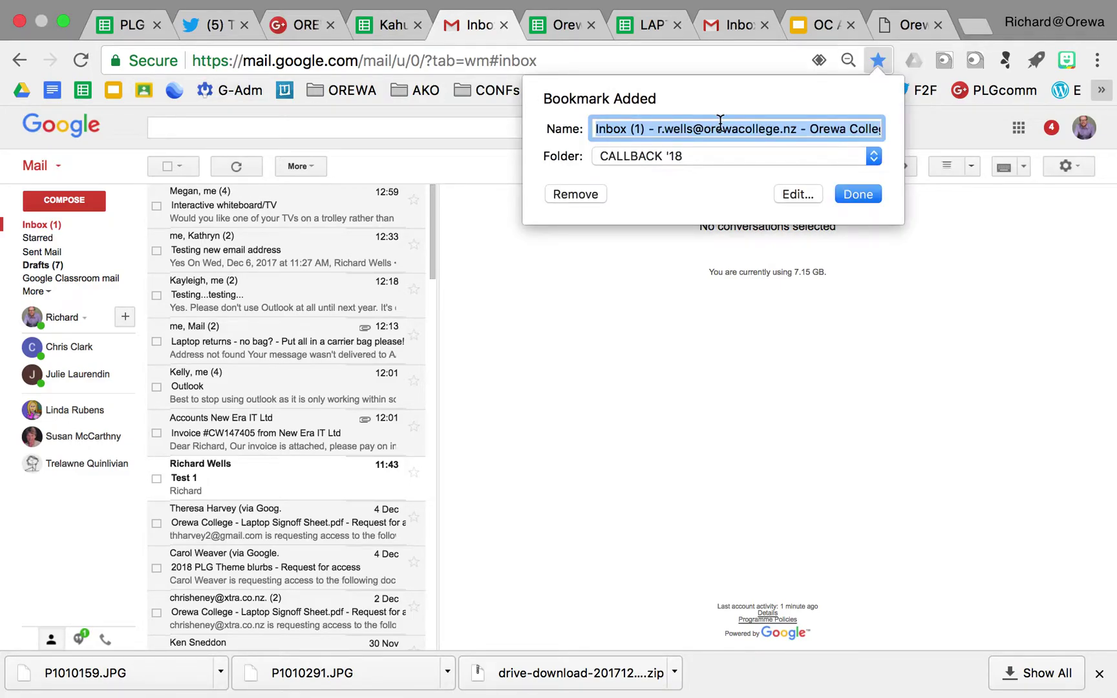
{"action": "type", "text": "MAIL"}
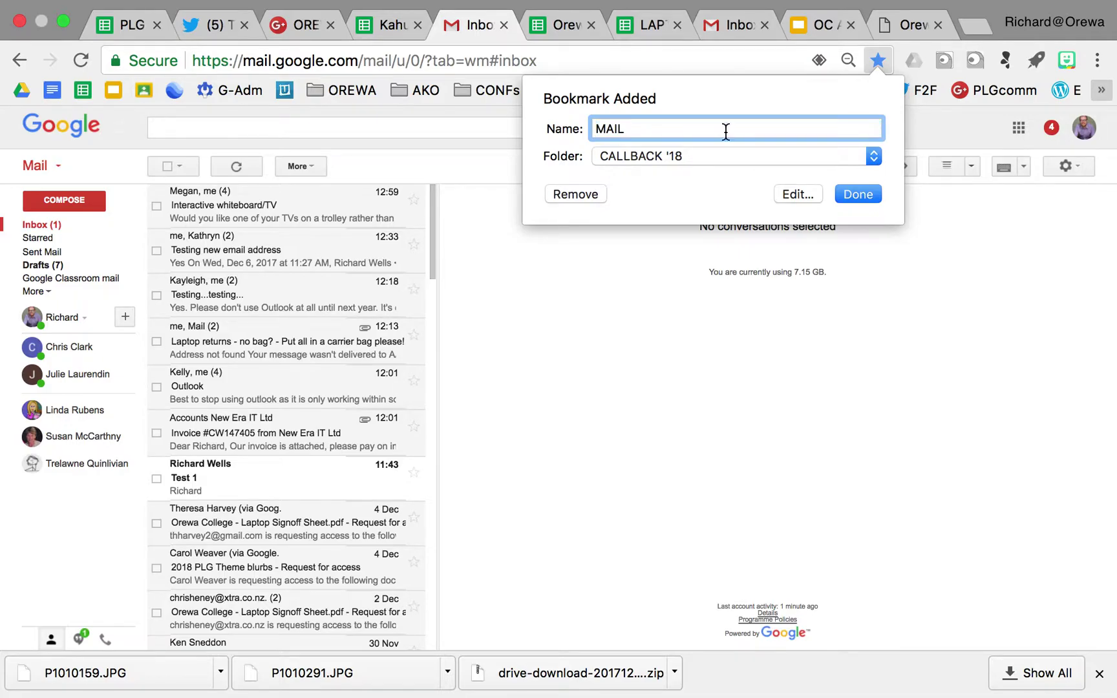
{"action": "left_click", "coordinate": [678, 159]}
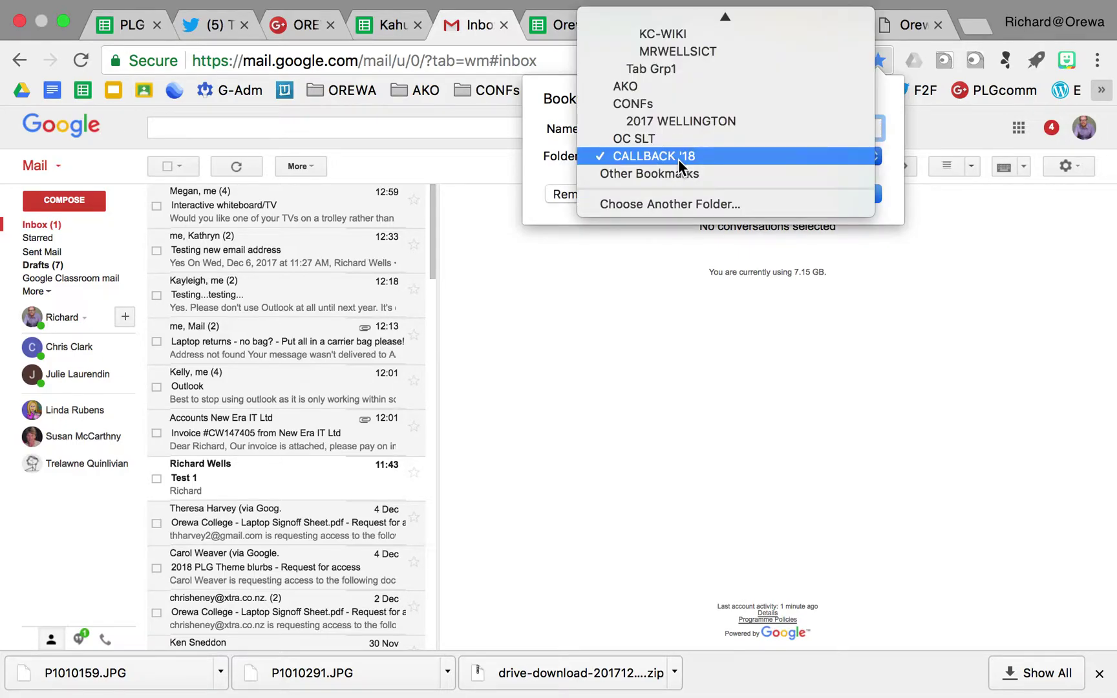
{"action": "scroll", "coordinate": [678, 160], "scroll_direction": "up", "scroll_amount": 5}
{"action": "left_click", "coordinate": [668, 19]}
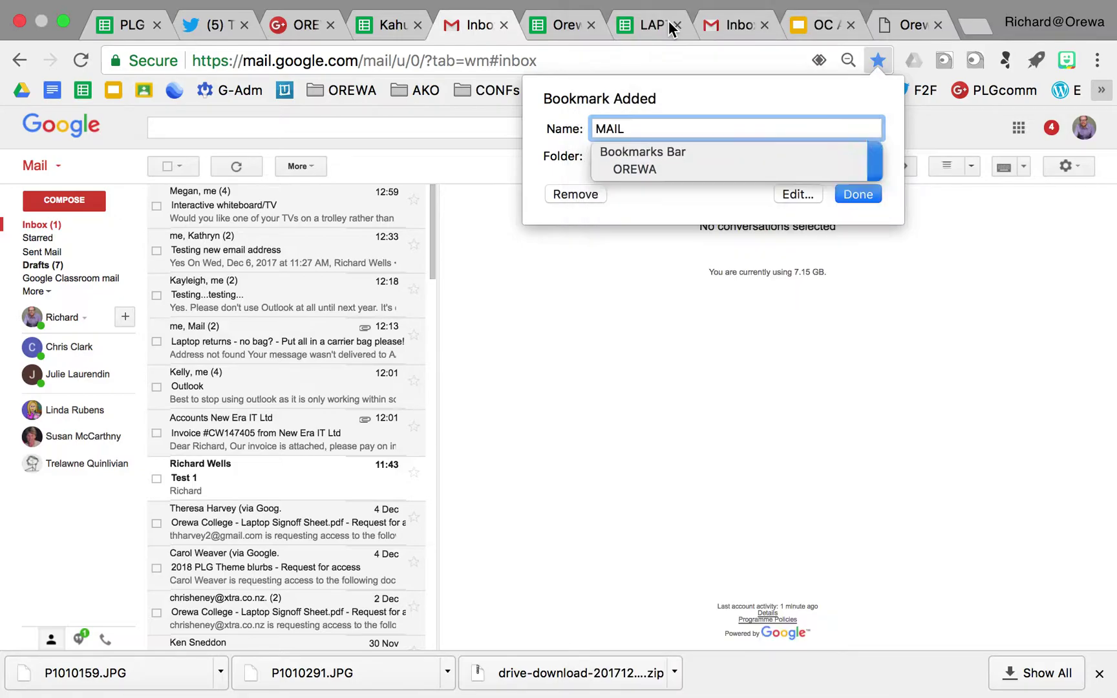
{"action": "left_click", "coordinate": [869, 195]}
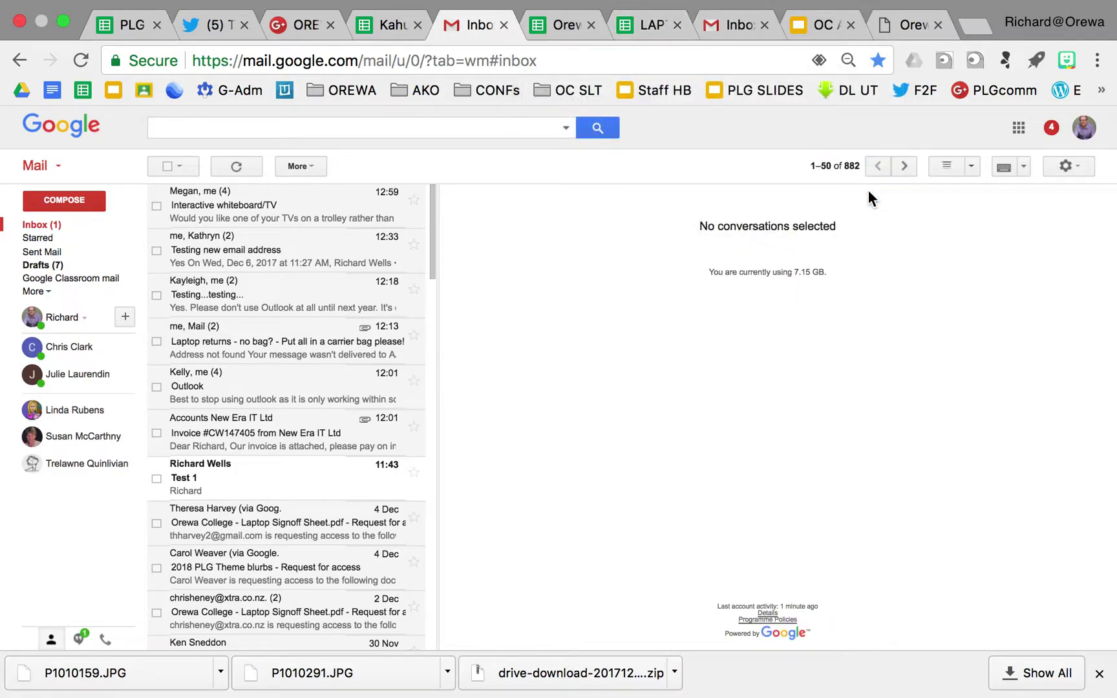
{"action": "left_click", "coordinate": [1102, 91]}
{"action": "left_click_drag", "start_coordinate": [1010, 275], "coordinate": [234, 91]}
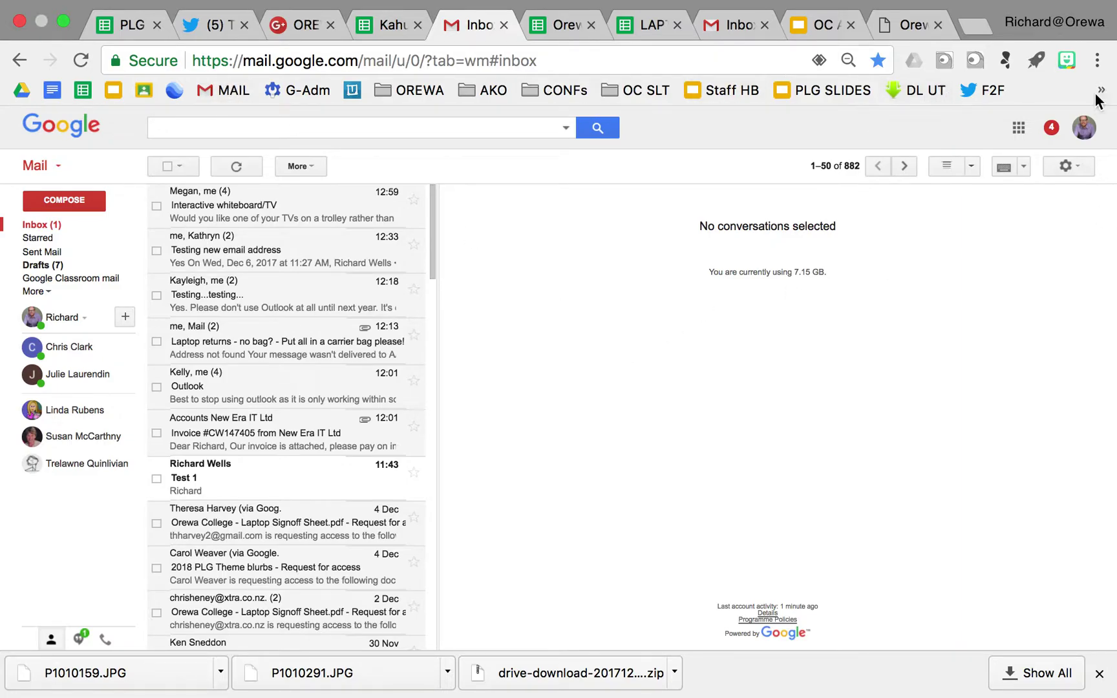
Set Chrome to always show the bookmarks bar, then open the Interactive whiteboard/TV conversation
{"action": "left_click", "coordinate": [1097, 62]}
{"action": "mouse_move", "coordinate": [886, 206]}
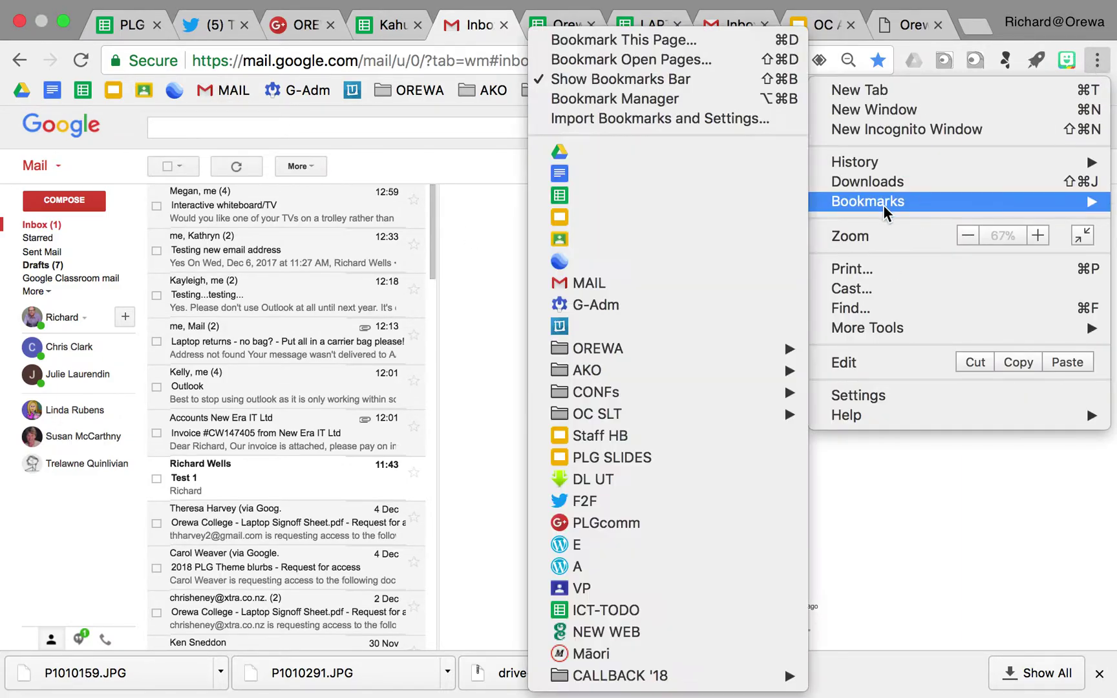
{"action": "left_click", "coordinate": [647, 79]}
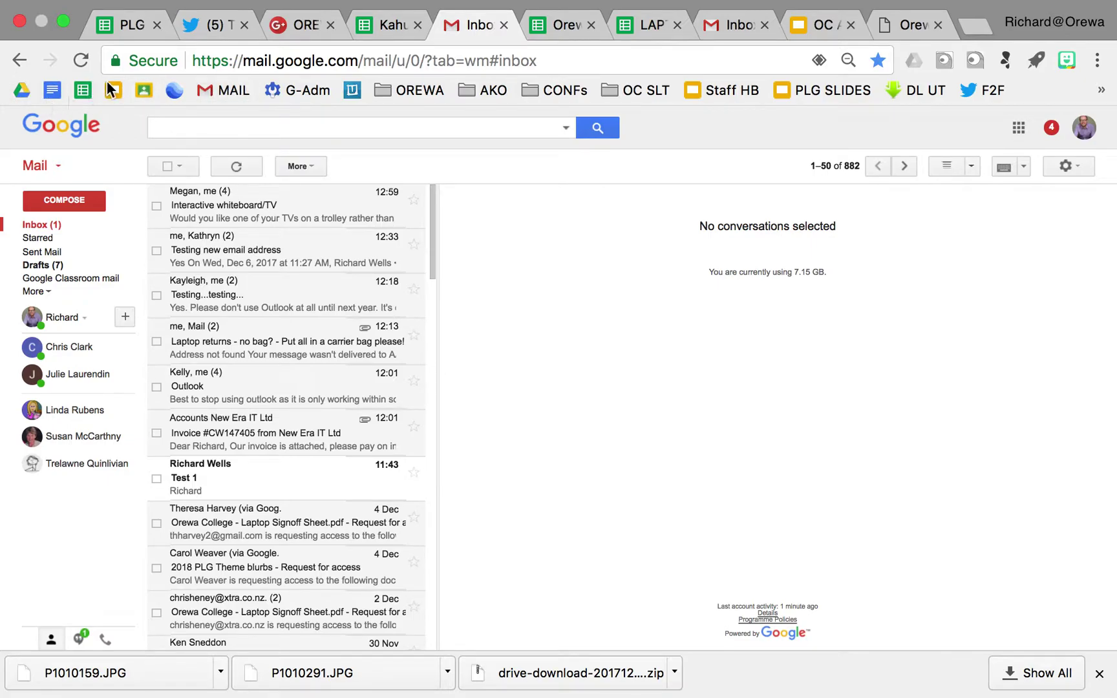
{"action": "left_click", "coordinate": [568, 399]}
{"action": "left_click", "coordinate": [297, 218]}
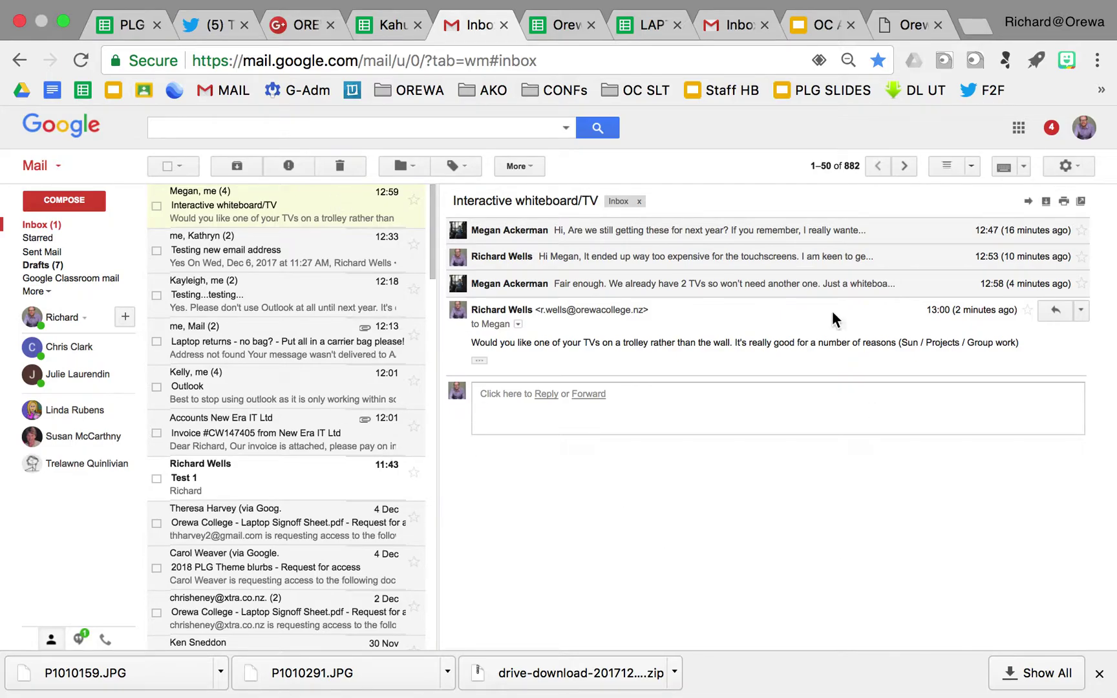
{"action": "left_click", "coordinate": [267, 253]}
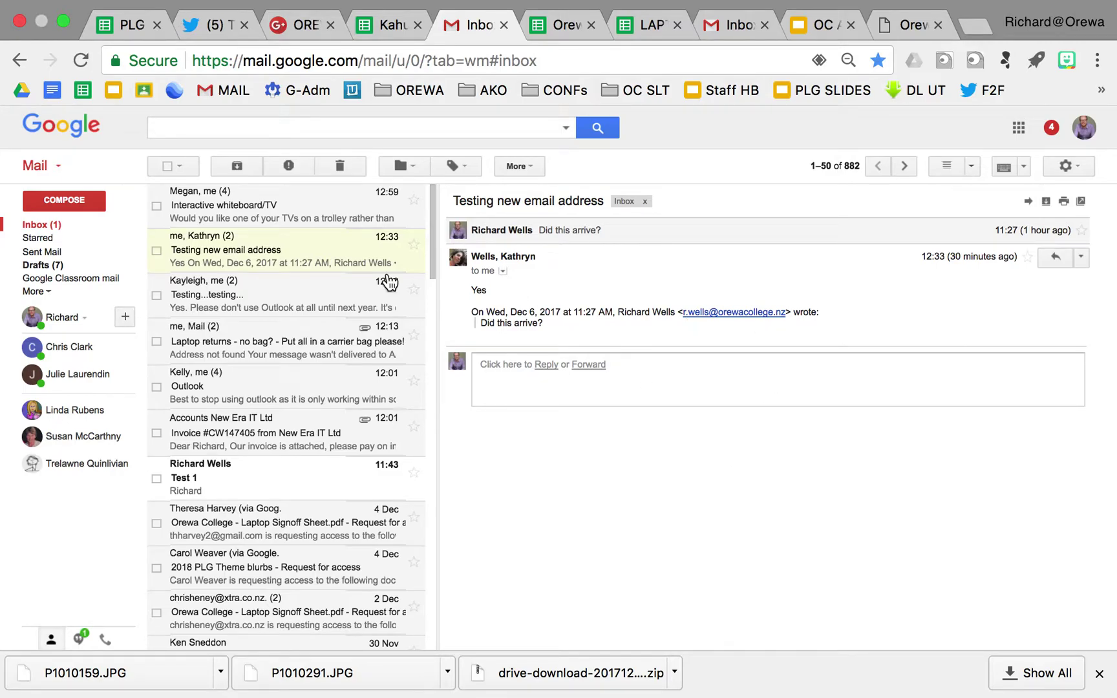
{"action": "left_click", "coordinate": [334, 298]}
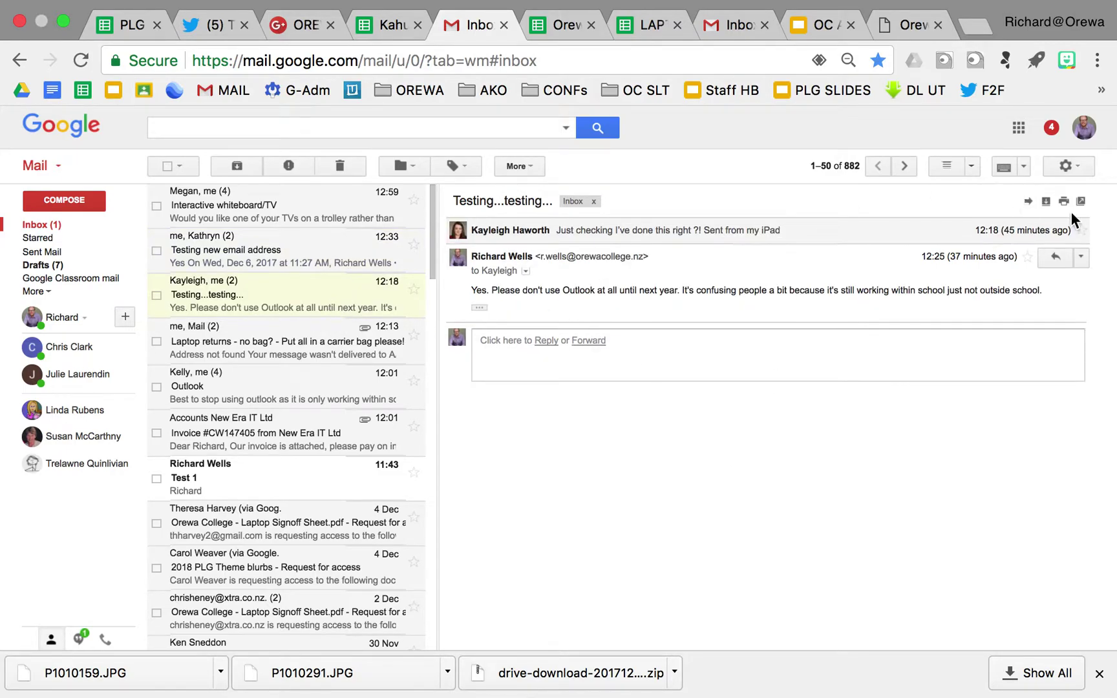
{"action": "left_click", "coordinate": [1079, 171]}
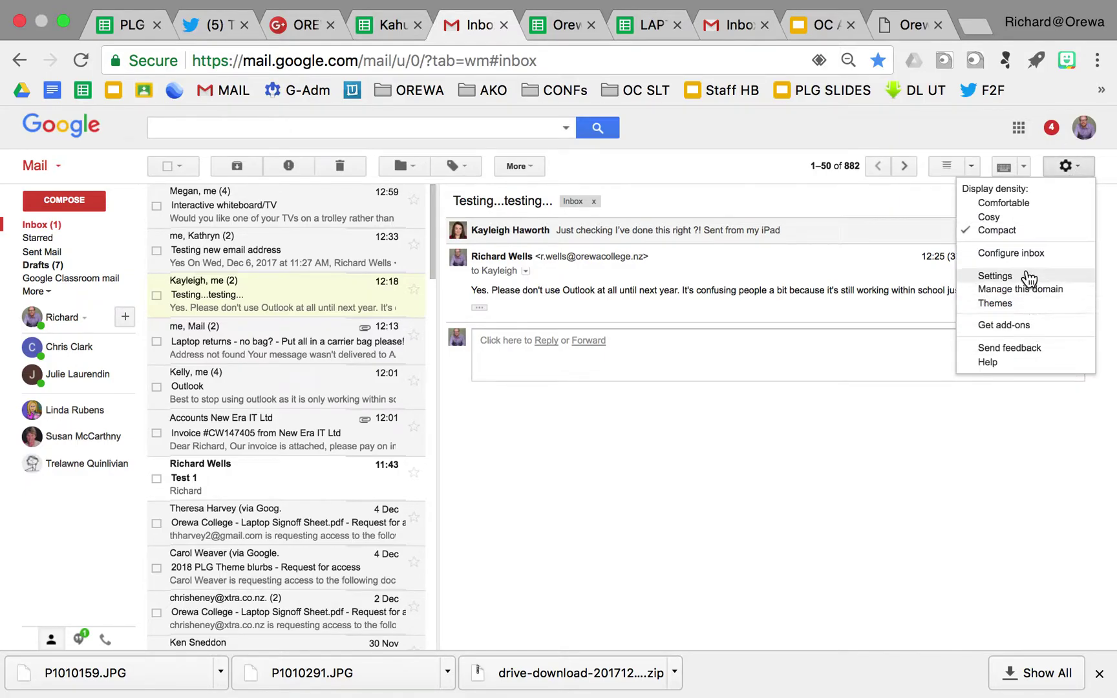
{"action": "left_click", "coordinate": [1067, 169]}
{"action": "left_click", "coordinate": [1067, 171]}
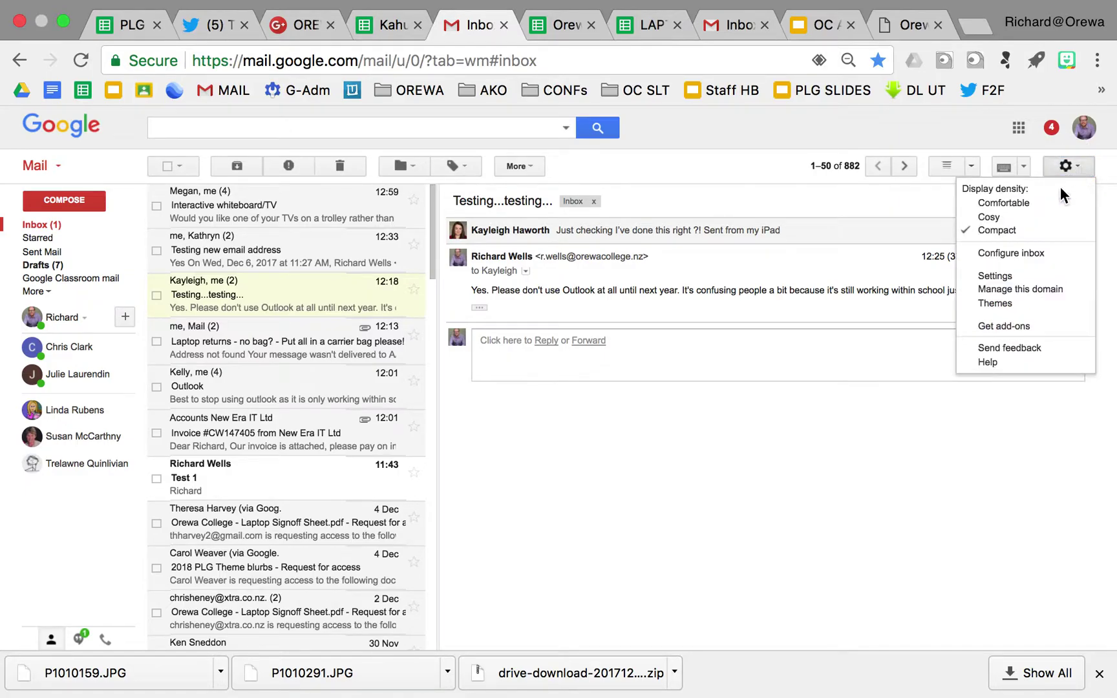
{"action": "left_click", "coordinate": [999, 276]}
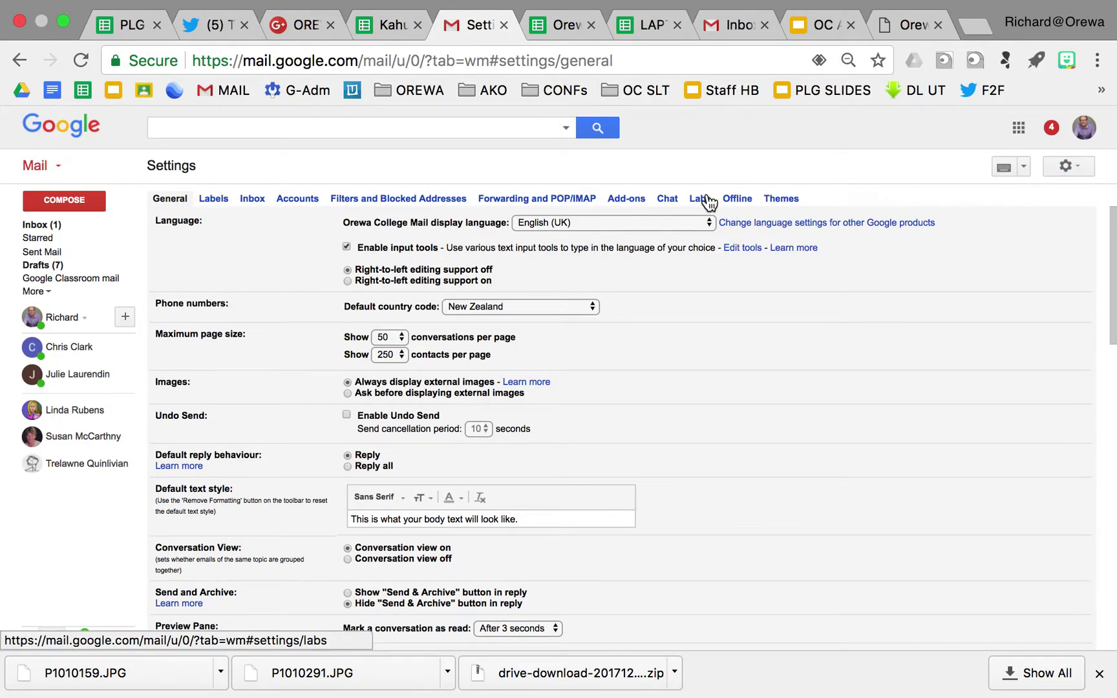
{"action": "left_click", "coordinate": [701, 198]}
{"action": "left_click", "coordinate": [261, 321]}
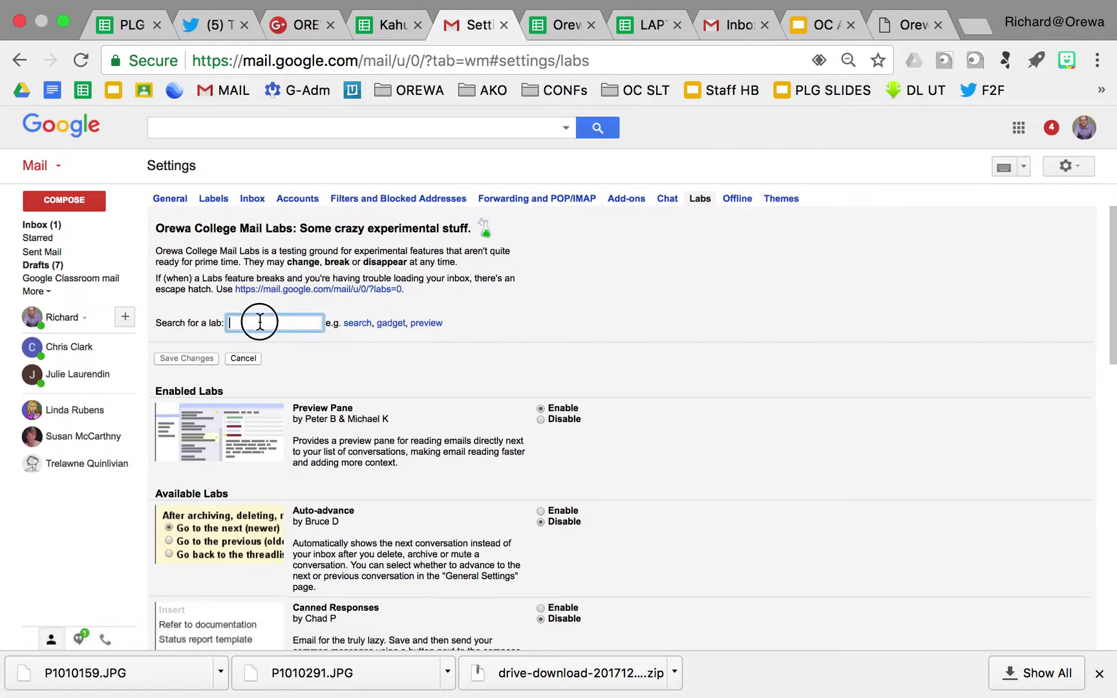
{"action": "type", "text": "pre"}
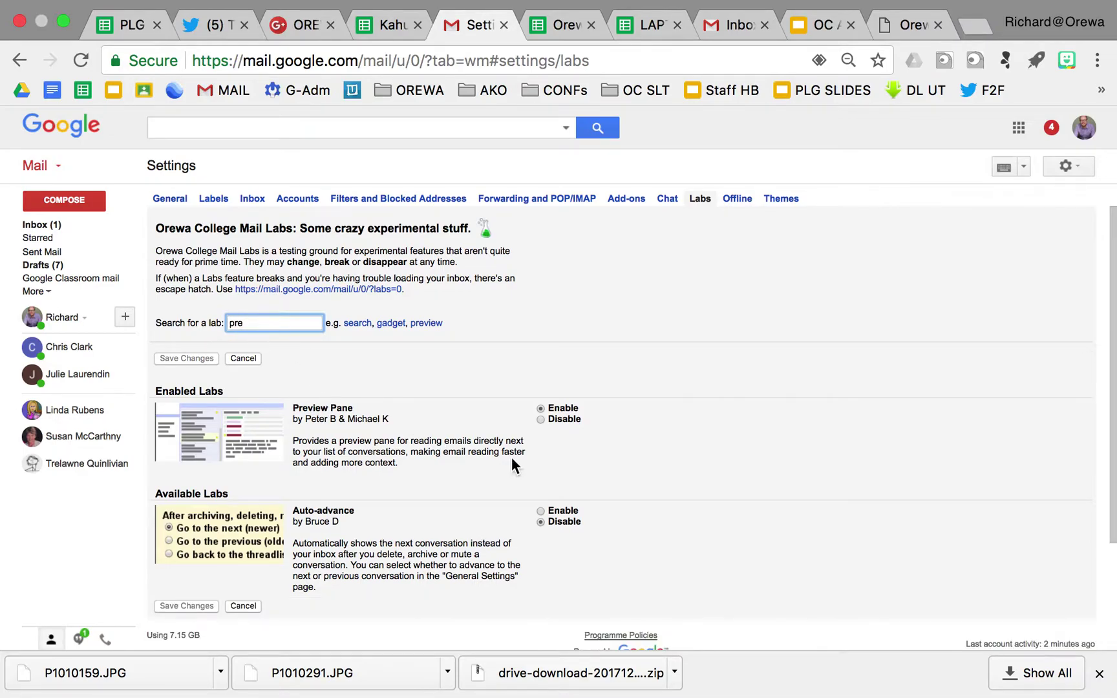
{"action": "left_click", "coordinate": [251, 320]}
{"action": "left_click", "coordinate": [26, 227]}
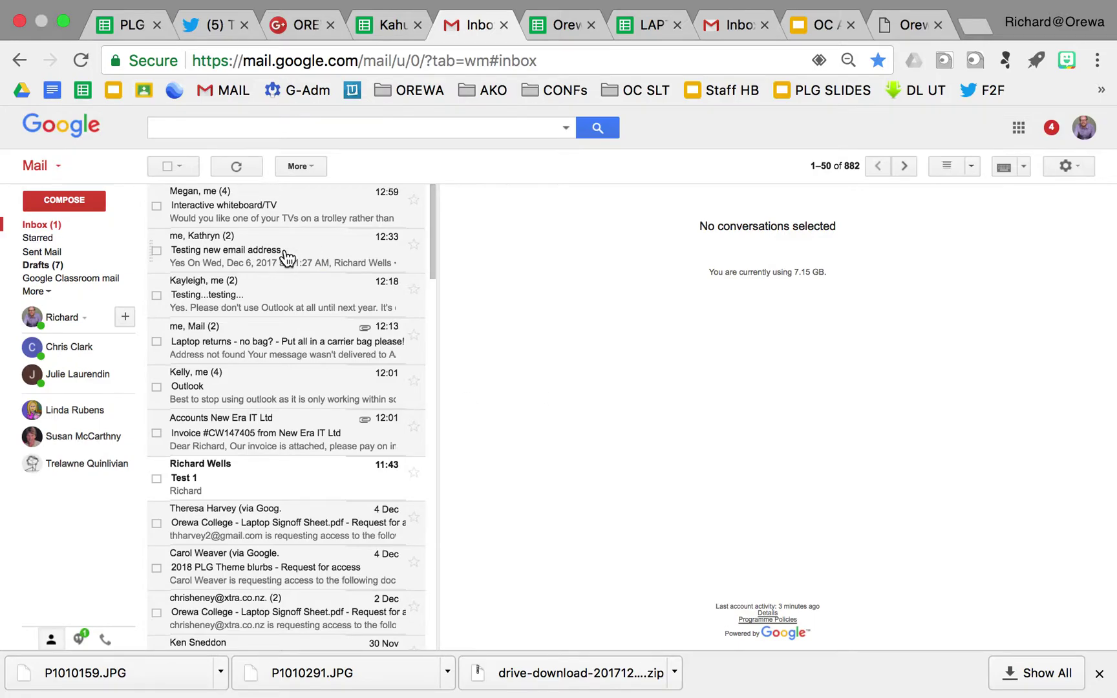
Open the Testing new email address conversation and switch the reading pane to Horizontal Split
{"action": "left_click", "coordinate": [287, 256]}
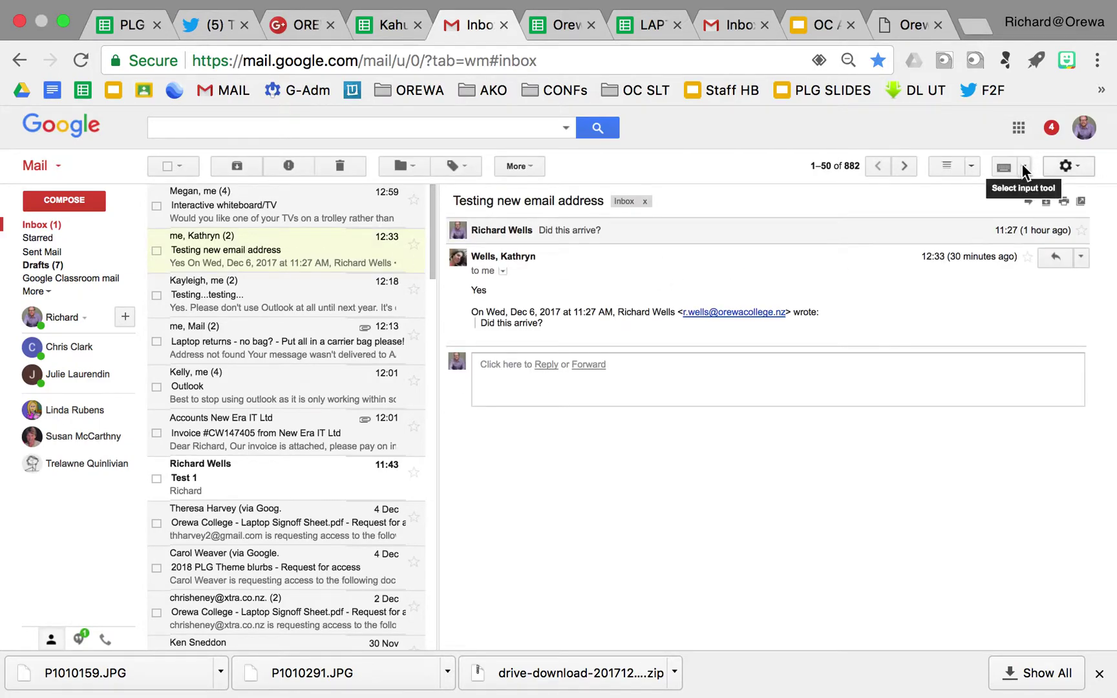
{"action": "left_click", "coordinate": [972, 170]}
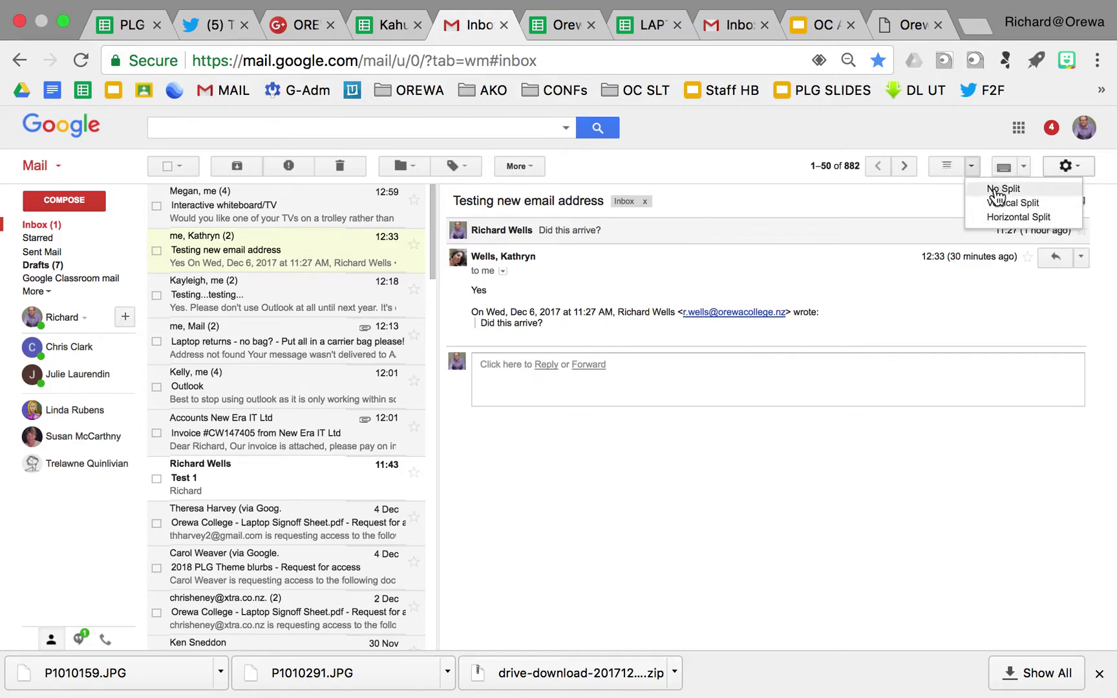
{"action": "left_click", "coordinate": [994, 218]}
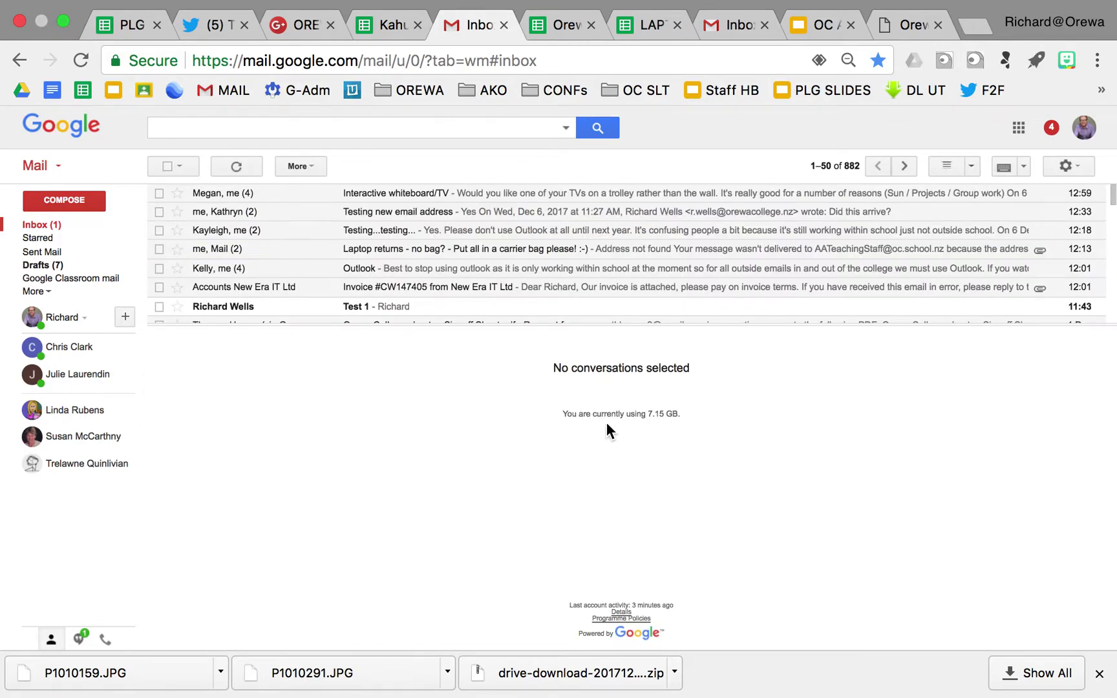
View the Laptop returns and Testing new email address conversations, then show all Chrome downloads
{"action": "left_click", "coordinate": [658, 251]}
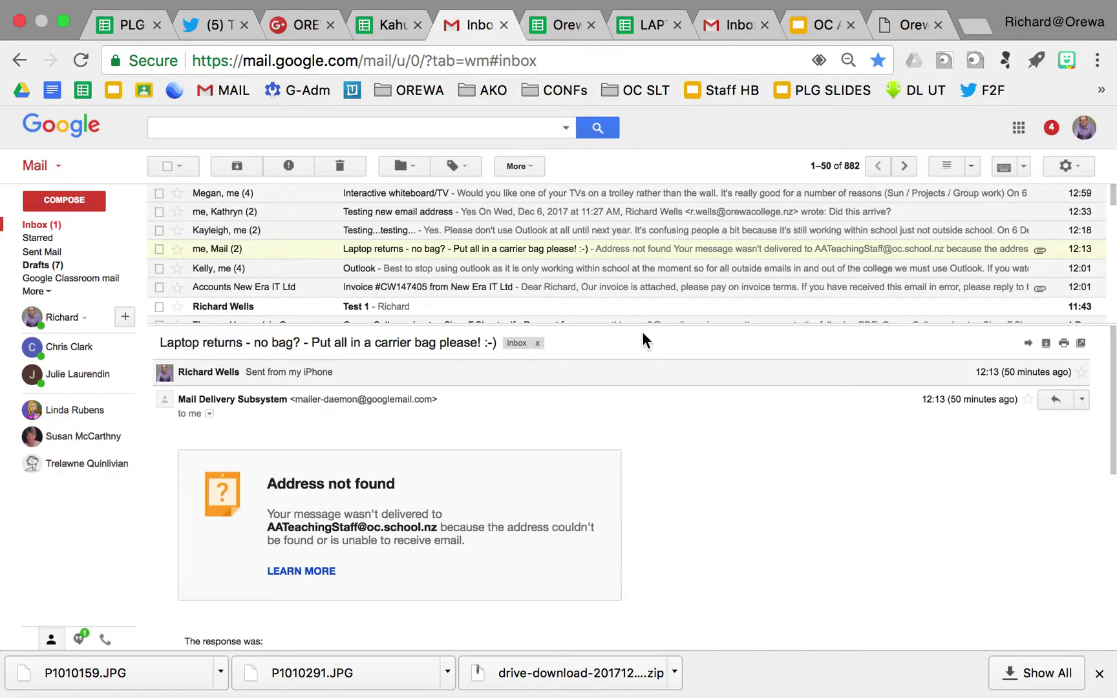
{"action": "left_click", "coordinate": [605, 217]}
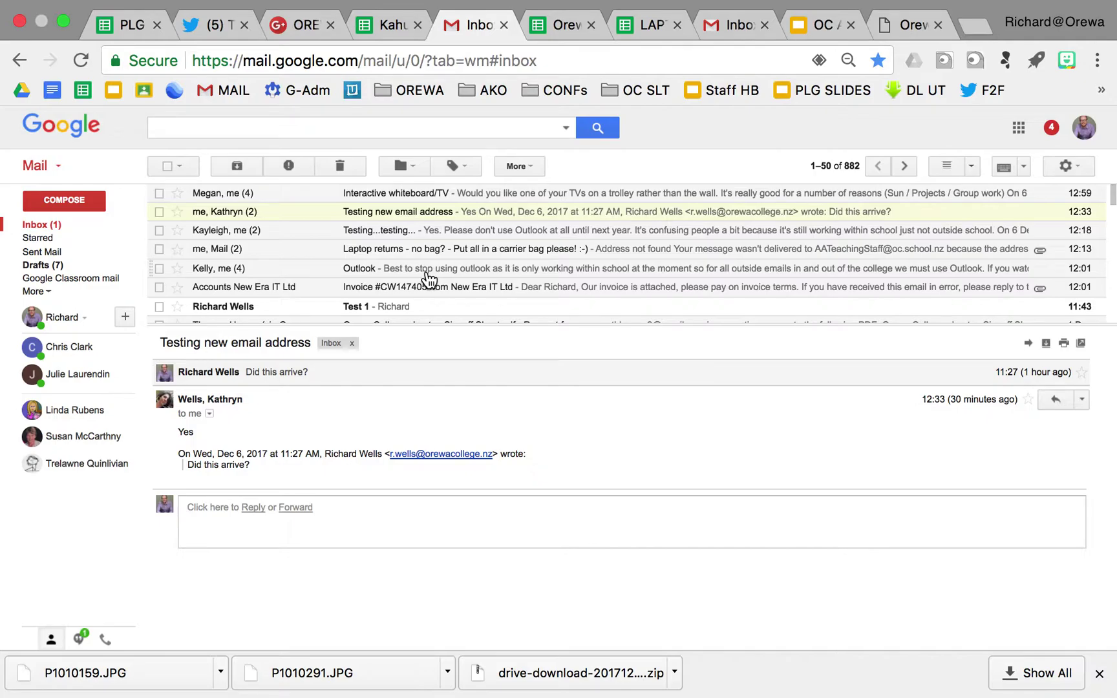
{"action": "left_click", "coordinate": [1087, 676]}
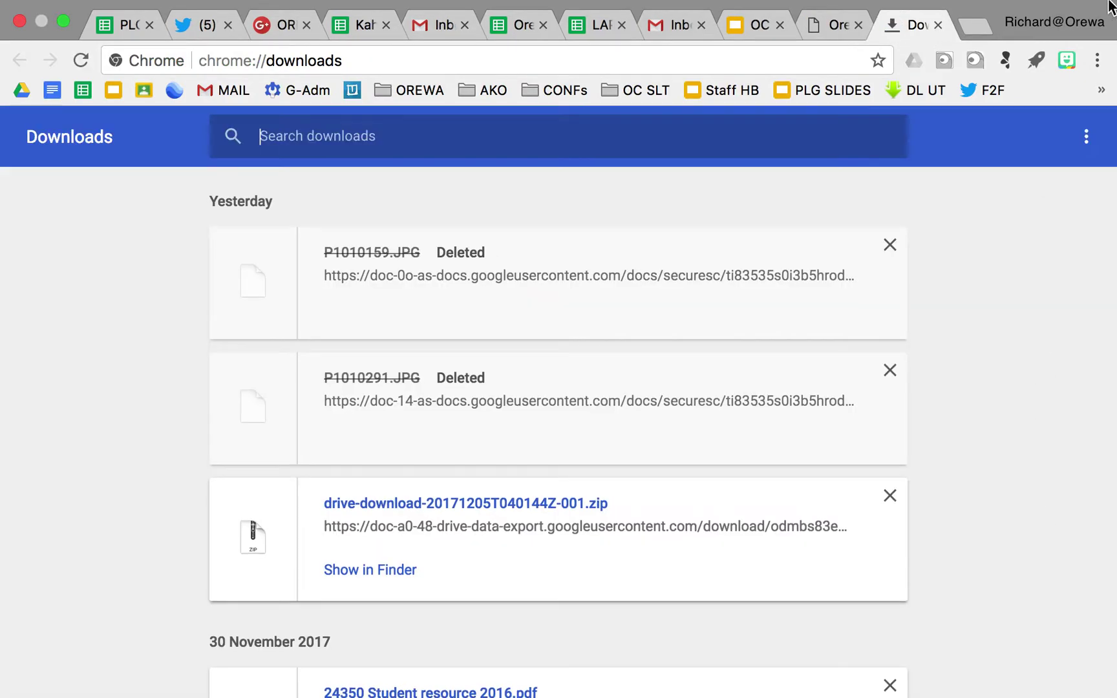
Close the Downloads tab and open Gmail Settings from the gear menu
{"action": "left_click", "coordinate": [938, 25]}
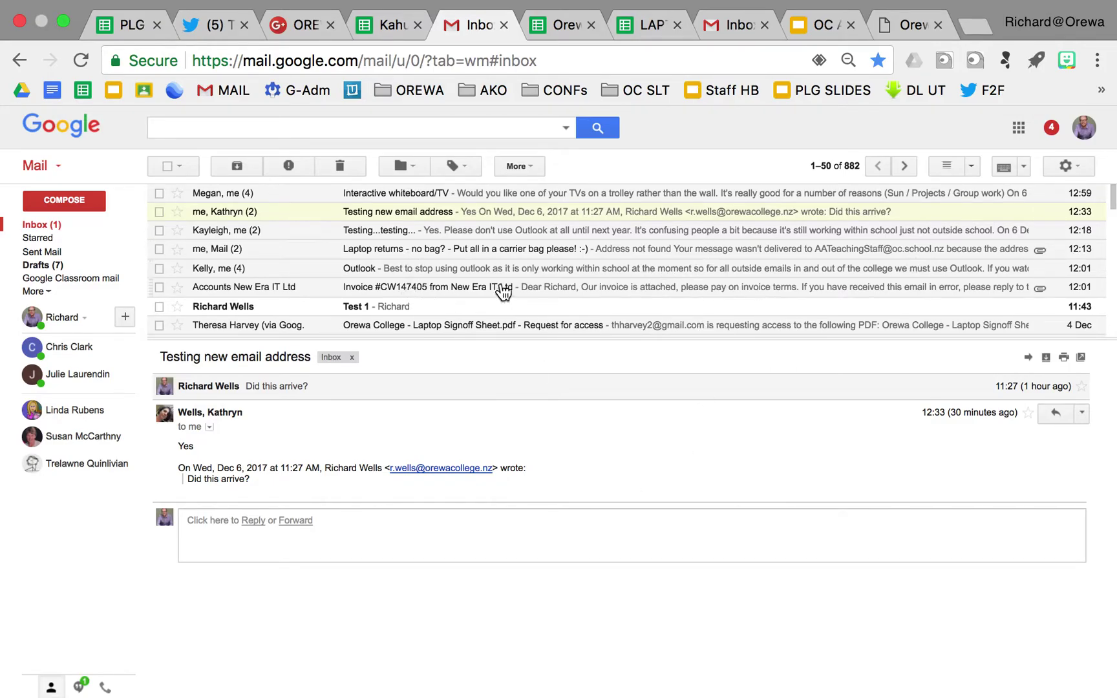
{"action": "left_click", "coordinate": [1080, 169]}
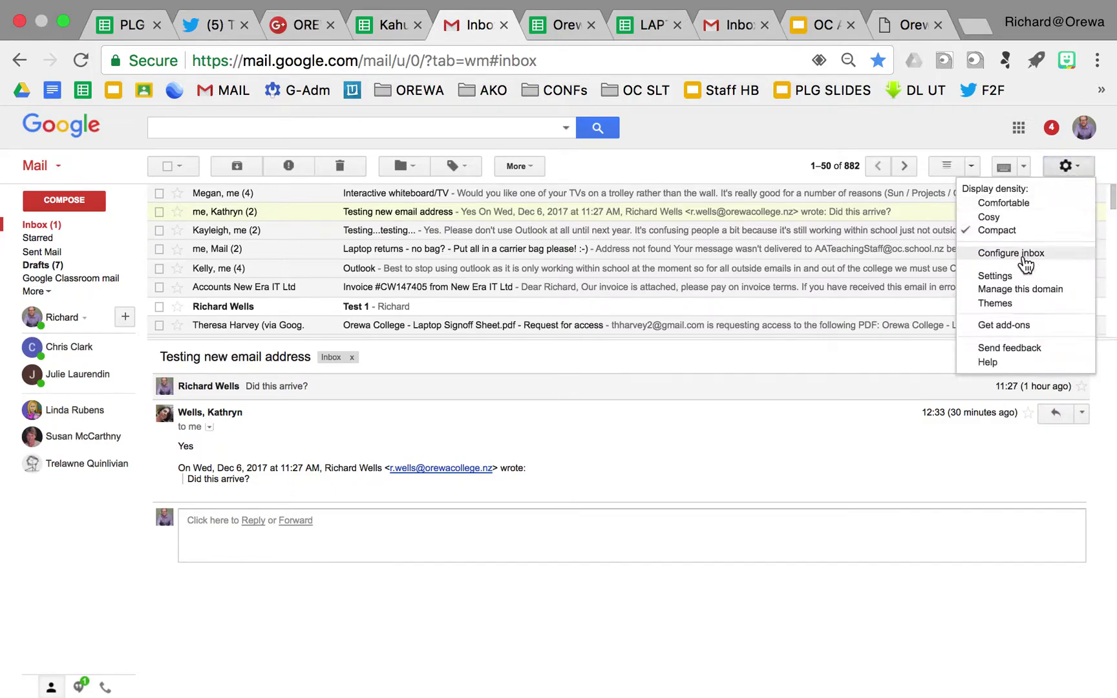
{"action": "left_click", "coordinate": [1010, 276]}
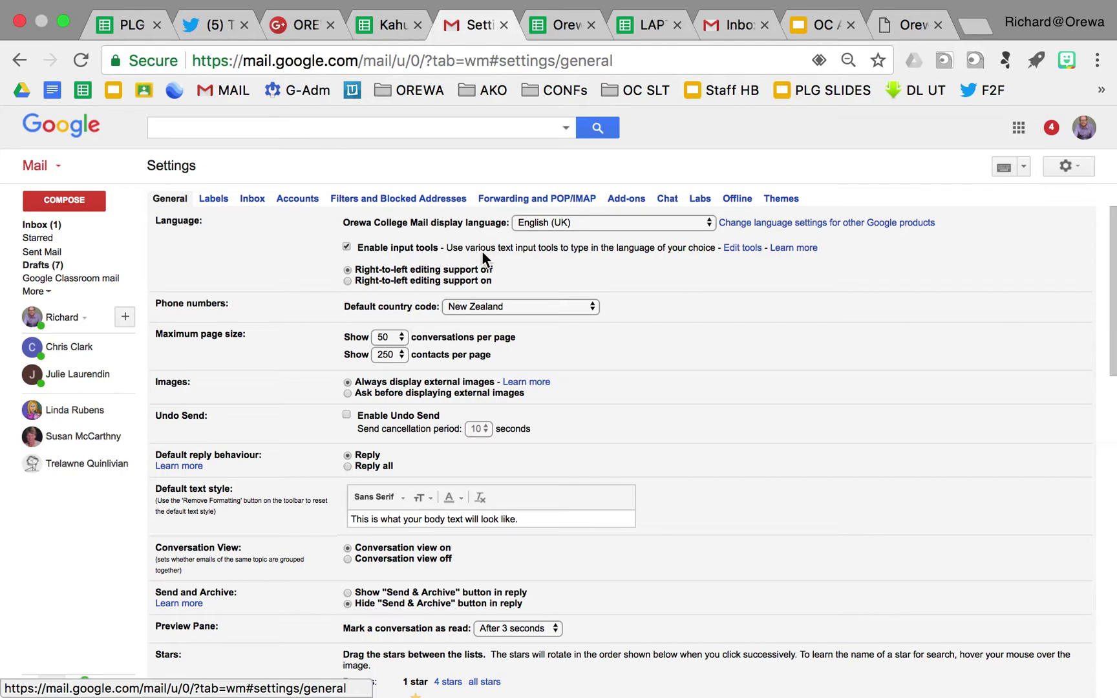
Start a blank new filter from the Filters and Blocked Addresses settings
{"action": "left_click", "coordinate": [360, 198]}
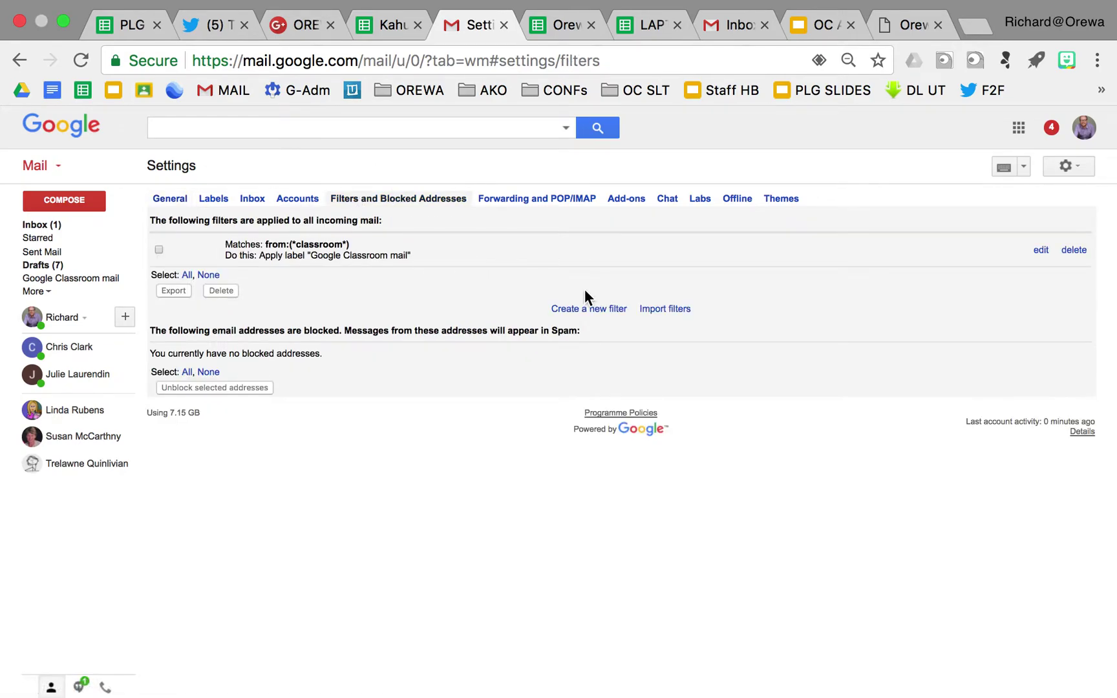
{"action": "left_click", "coordinate": [590, 309]}
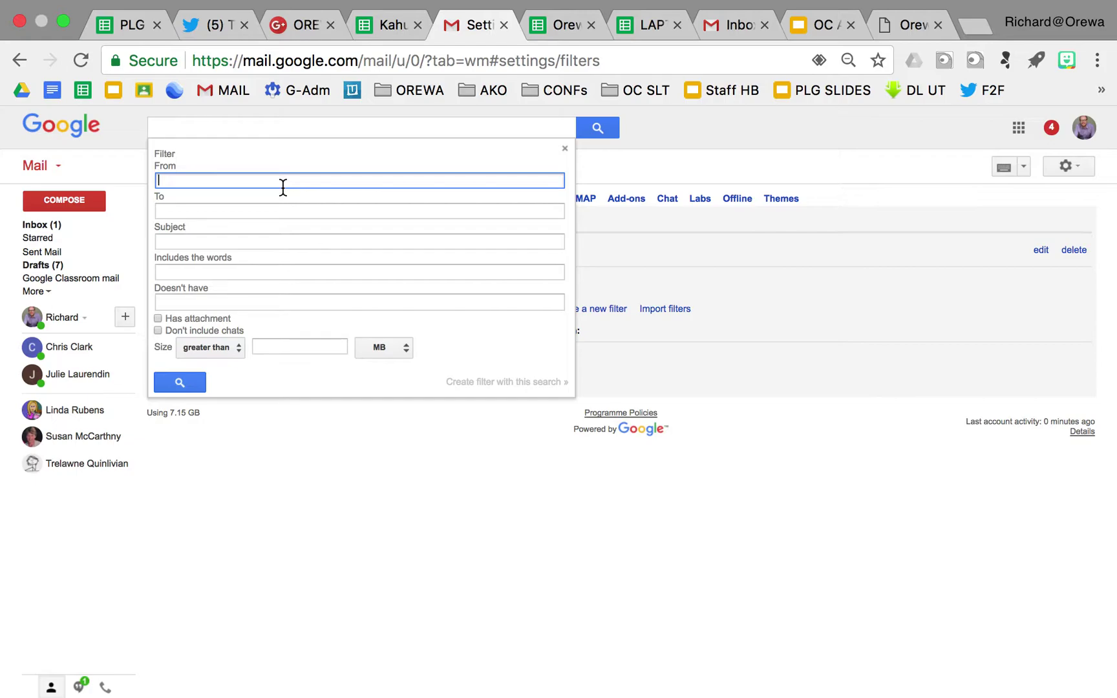
Filter mail from *classroom* and create a filter from that search
{"action": "type", "text": "*"}
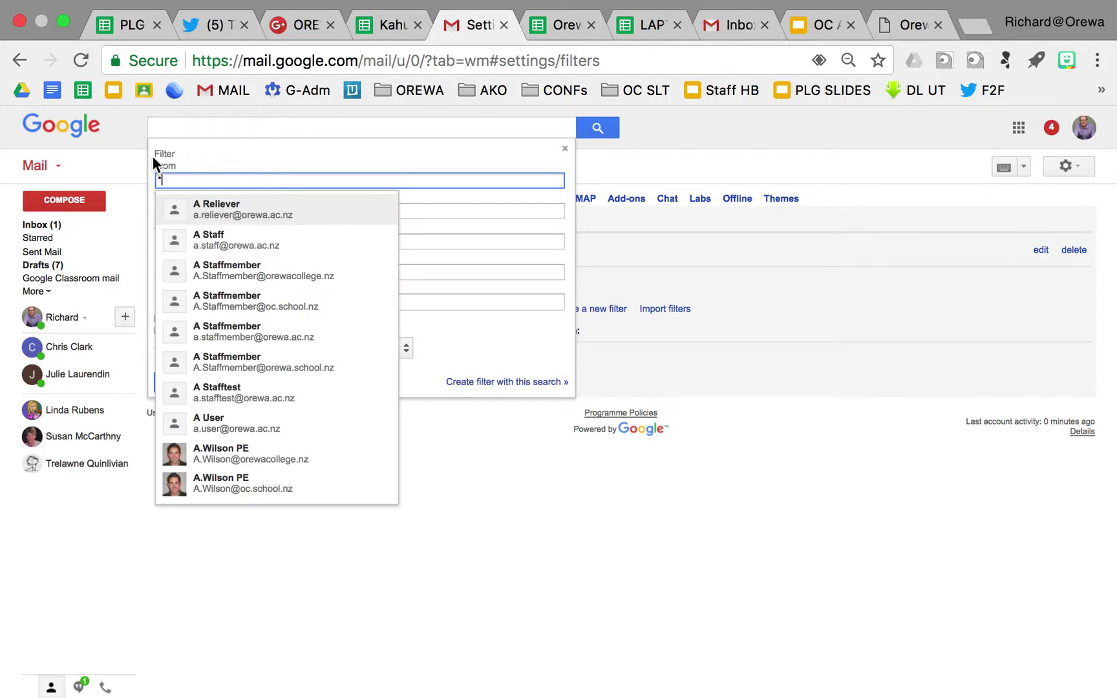
{"action": "type", "text": "cla"}
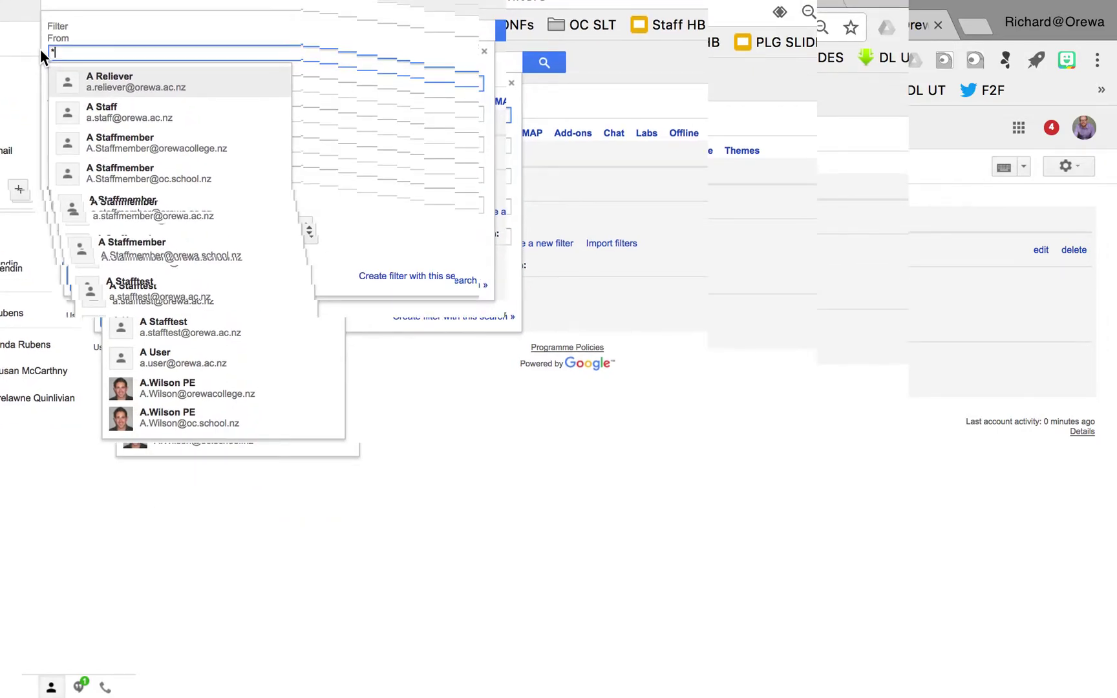
{"action": "type", "text": "ssroom*"}
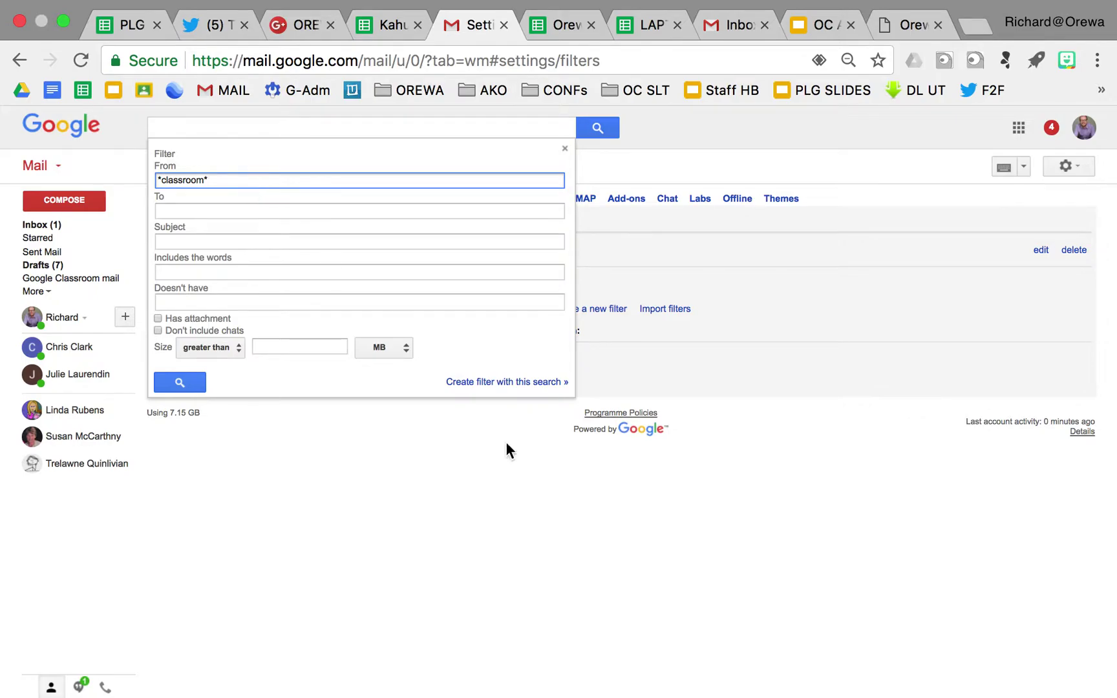
{"action": "left_click", "coordinate": [513, 386]}
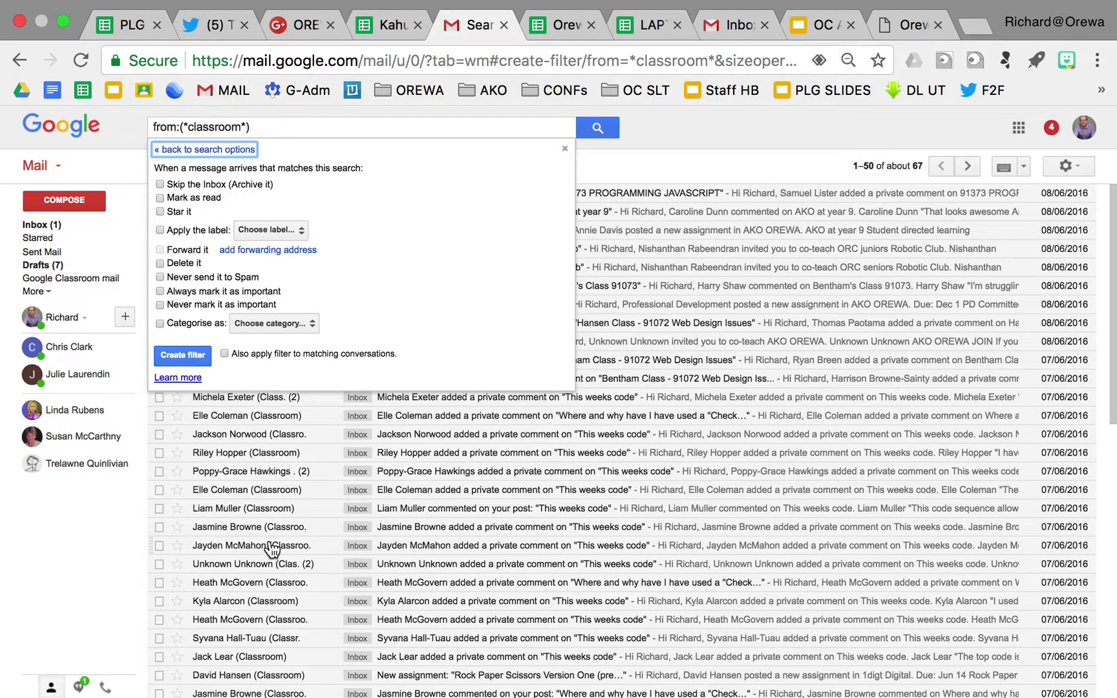
Tick Apply the label without choosing one, discard the filter, and return to the Inbox
{"action": "left_click", "coordinate": [185, 230]}
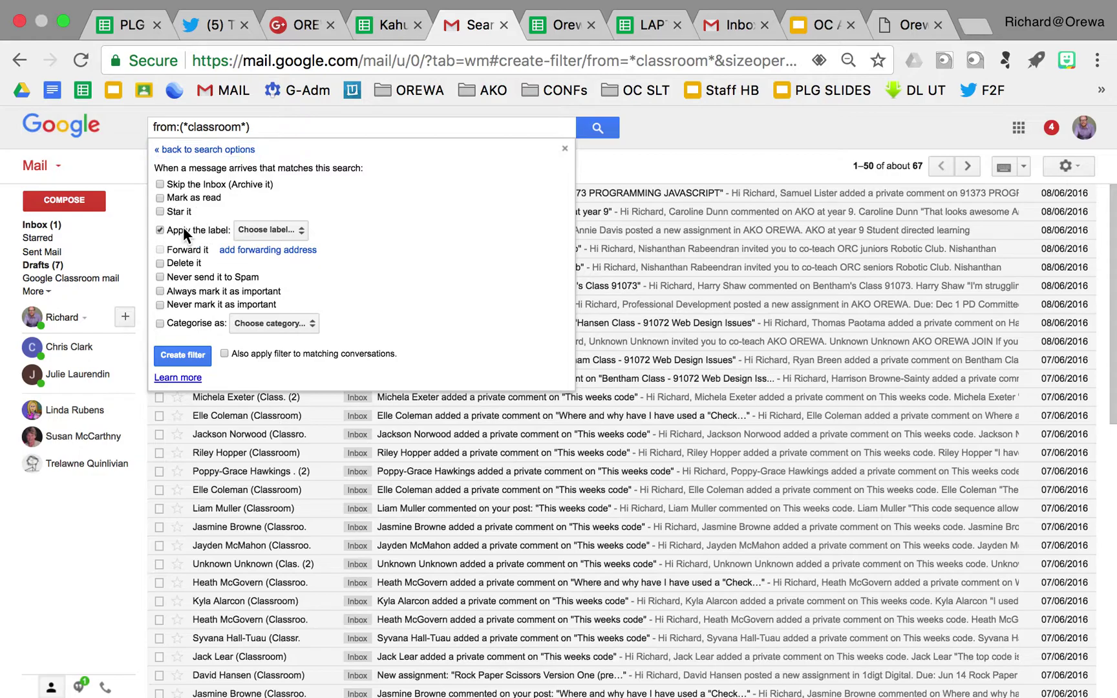
{"action": "left_click", "coordinate": [282, 230]}
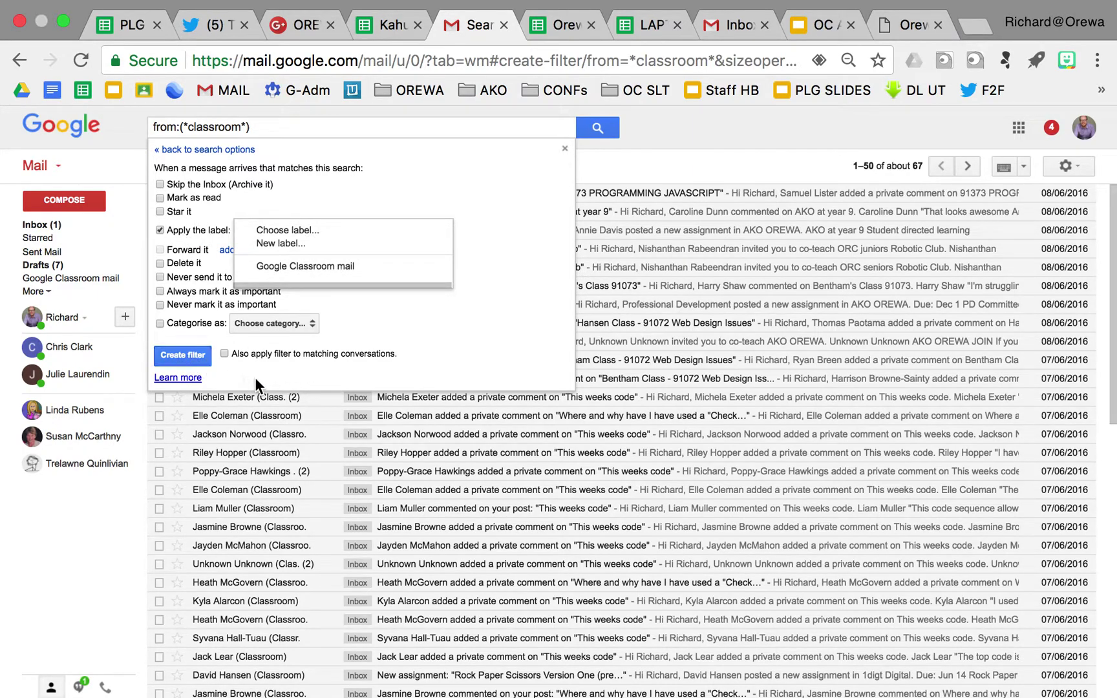
{"action": "left_click", "coordinate": [273, 383]}
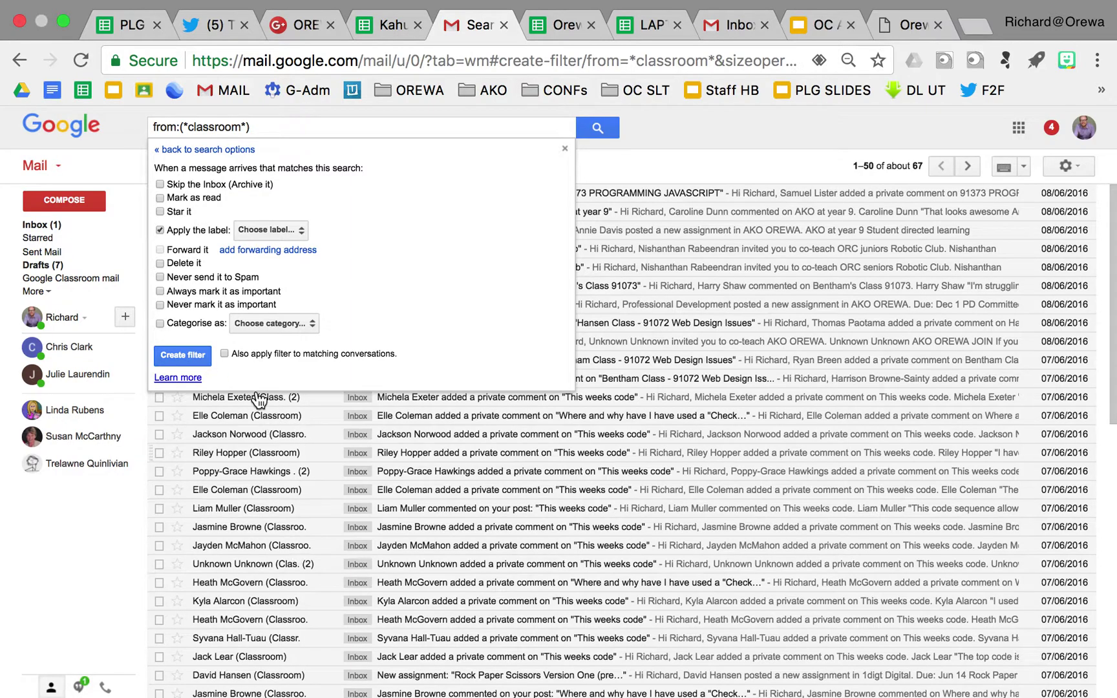
{"action": "left_click", "coordinate": [565, 148]}
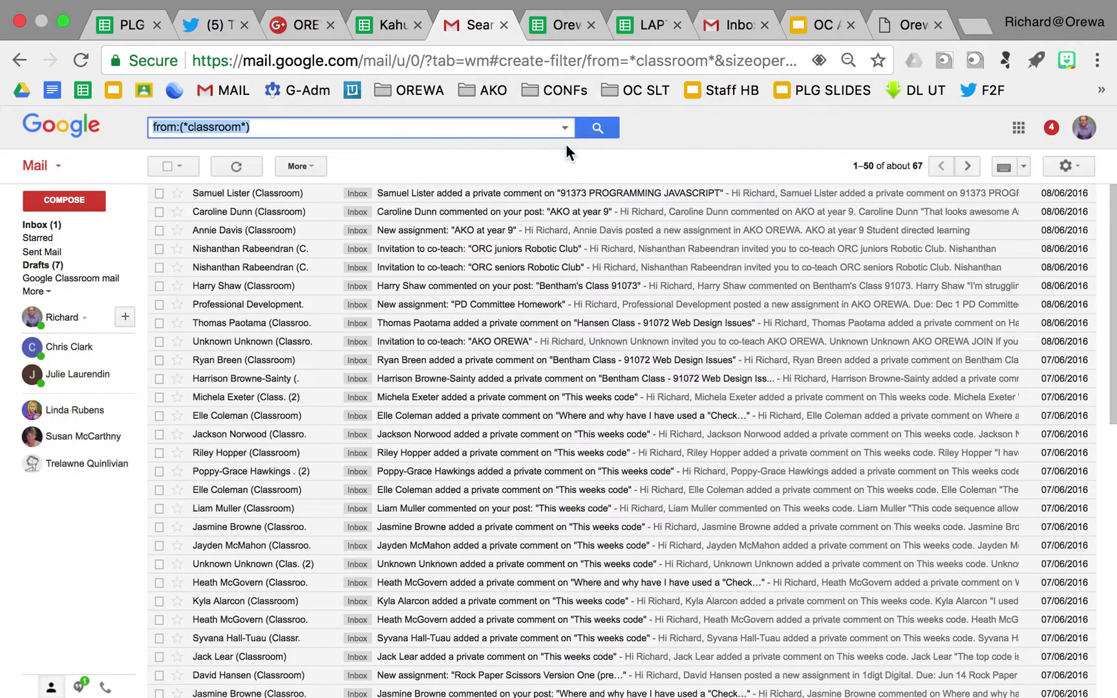
{"action": "left_click", "coordinate": [44, 225]}
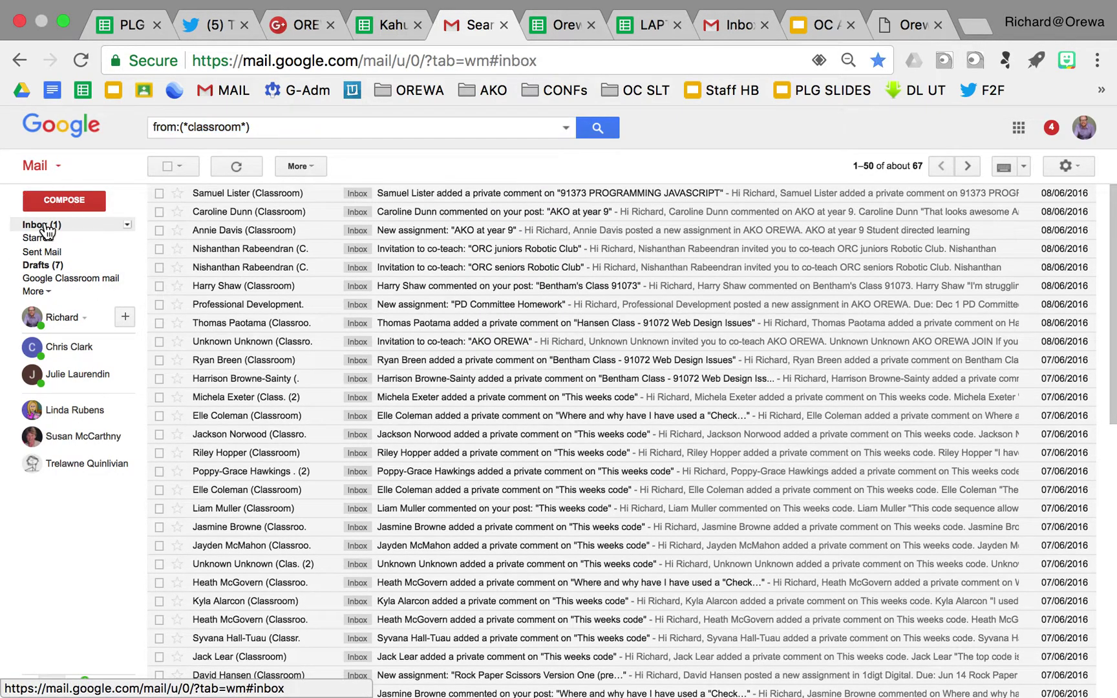
{"action": "left_click", "coordinate": [66, 288]}
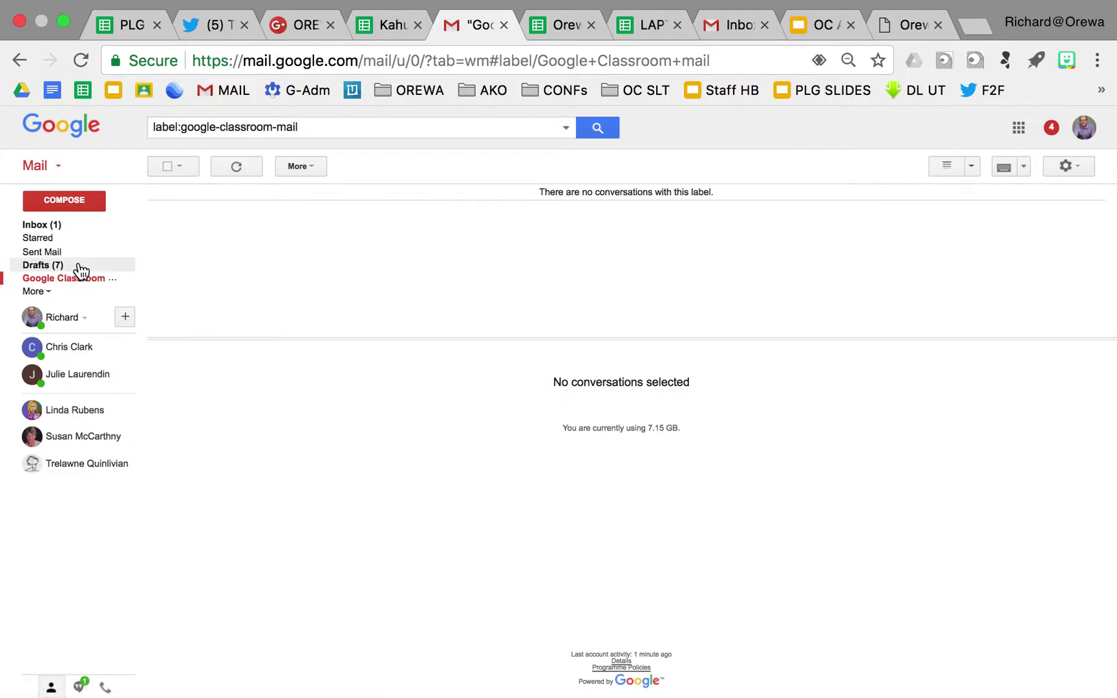
{"action": "left_click", "coordinate": [54, 233]}
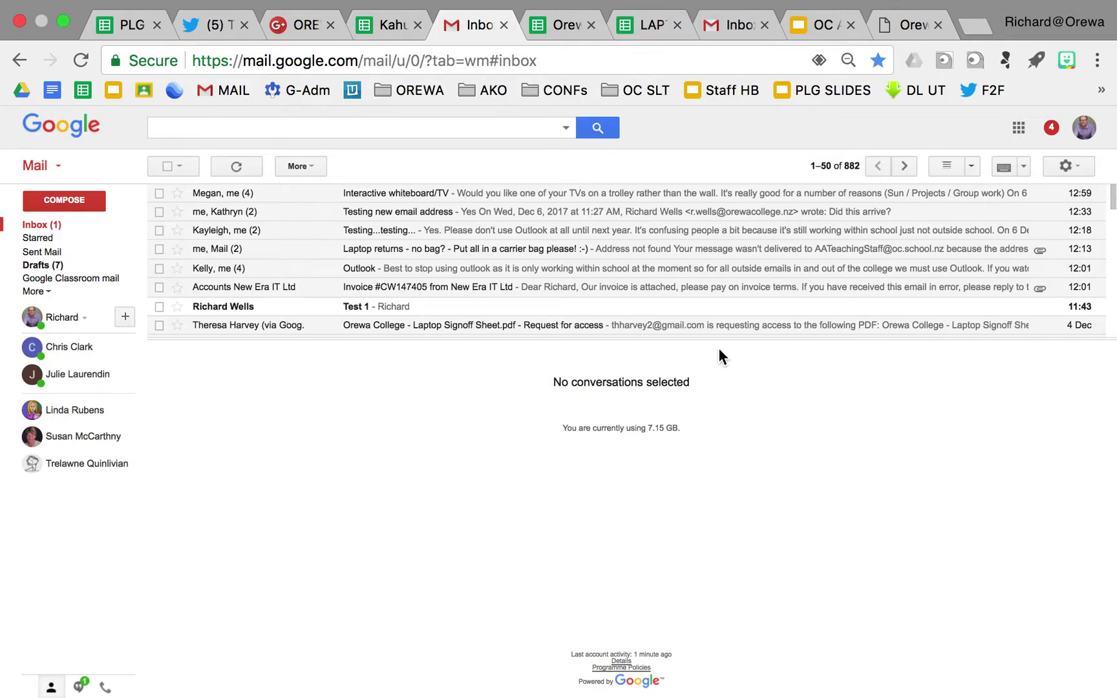
Switch to Vertical Split, open the Testing...testing... conversation, and open Gmail Settings
{"action": "left_click", "coordinate": [1023, 167]}
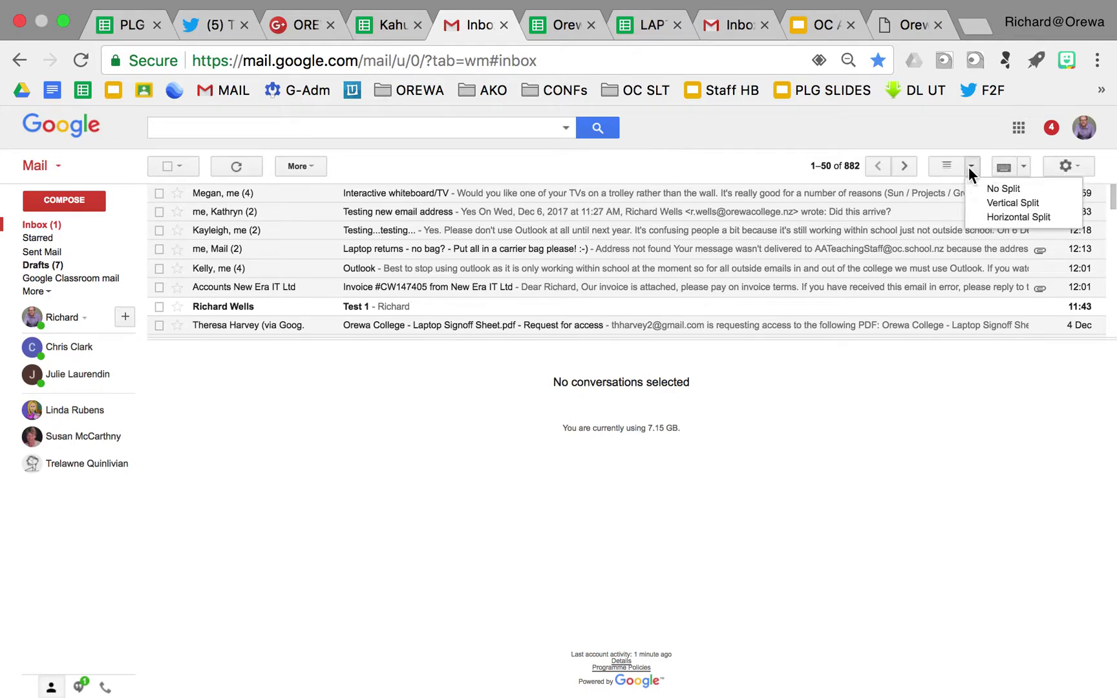
{"action": "left_click", "coordinate": [986, 205]}
{"action": "left_click", "coordinate": [304, 316]}
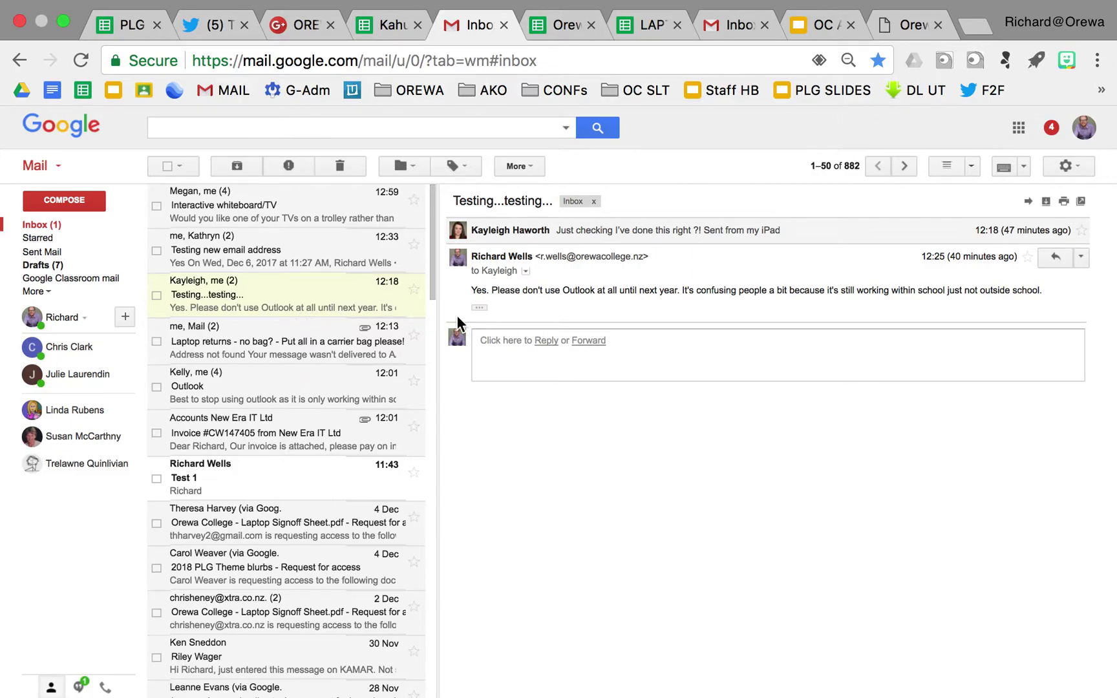
{"action": "left_click", "coordinate": [1079, 162]}
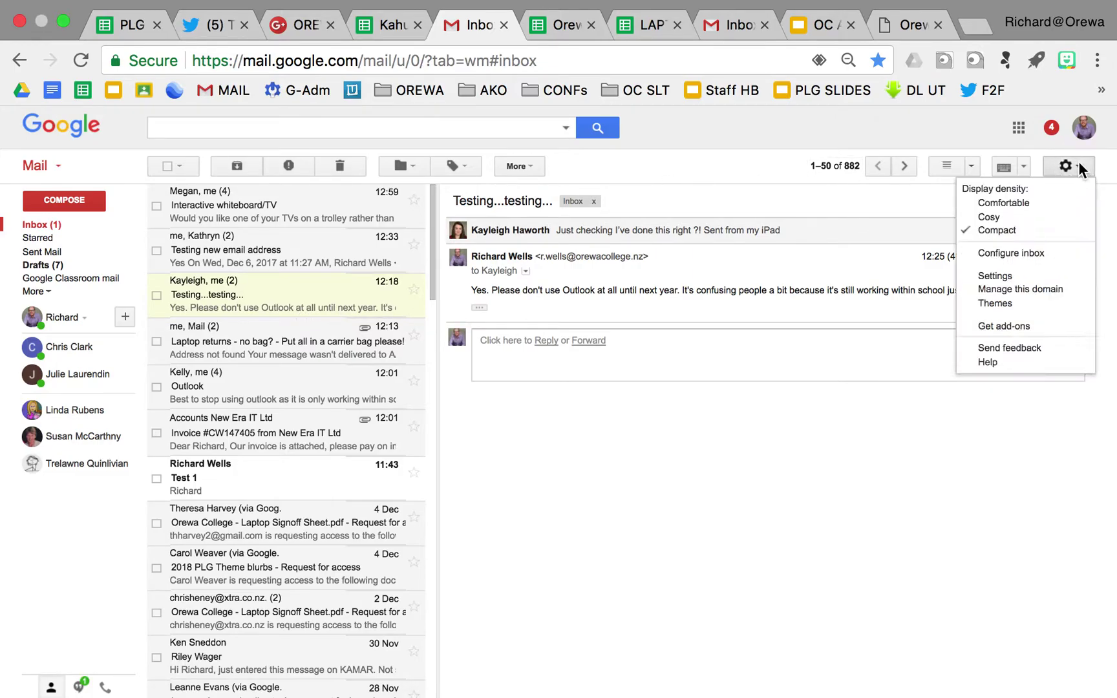
{"action": "left_click", "coordinate": [1016, 276]}
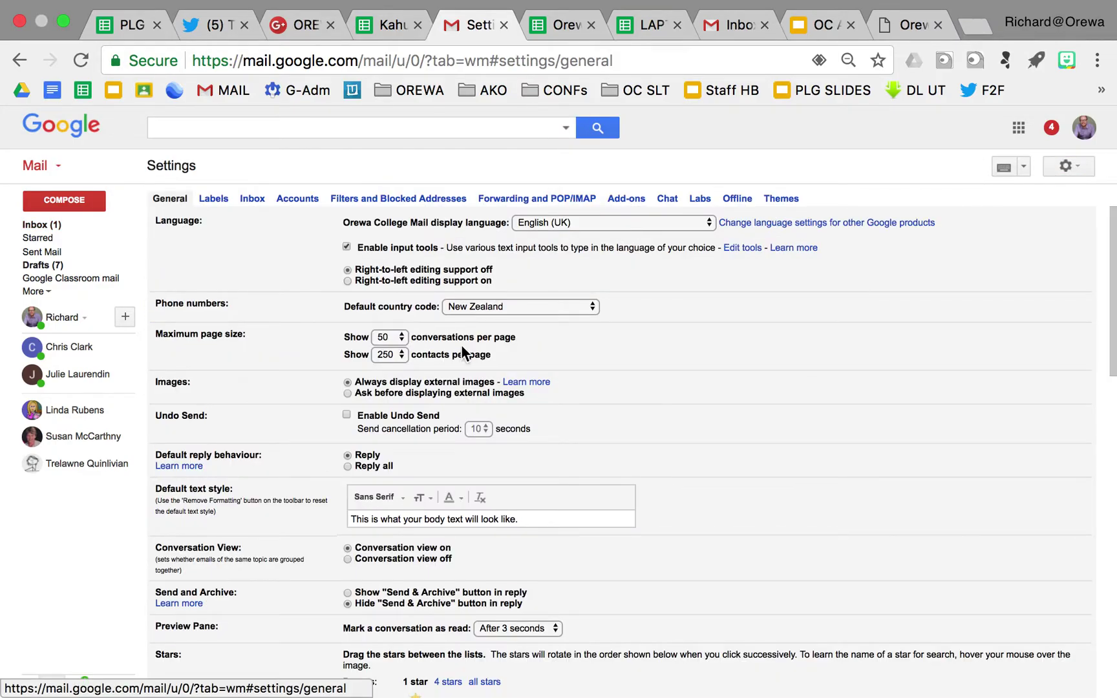
Scroll General settings down to Signature and select the empty custom signature editor
{"action": "scroll", "coordinate": [212, 312], "scroll_direction": "down", "scroll_amount": 5}
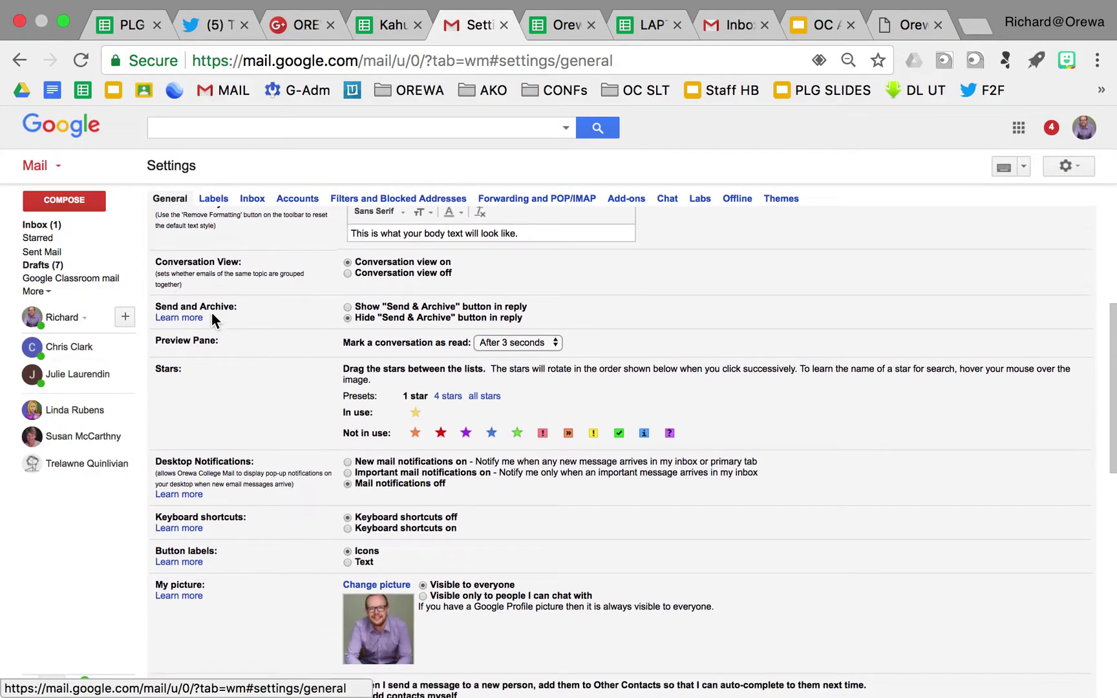
{"action": "scroll", "coordinate": [211, 312], "scroll_direction": "down", "scroll_amount": 3}
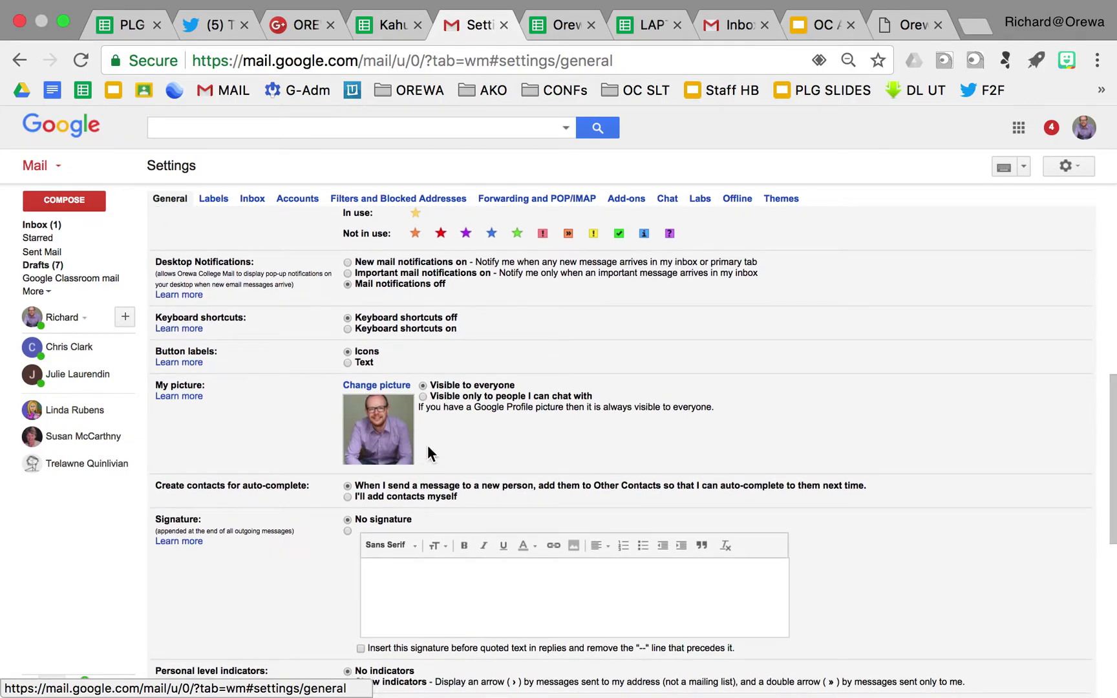
{"action": "scroll", "coordinate": [466, 440], "scroll_direction": "down", "scroll_amount": 3}
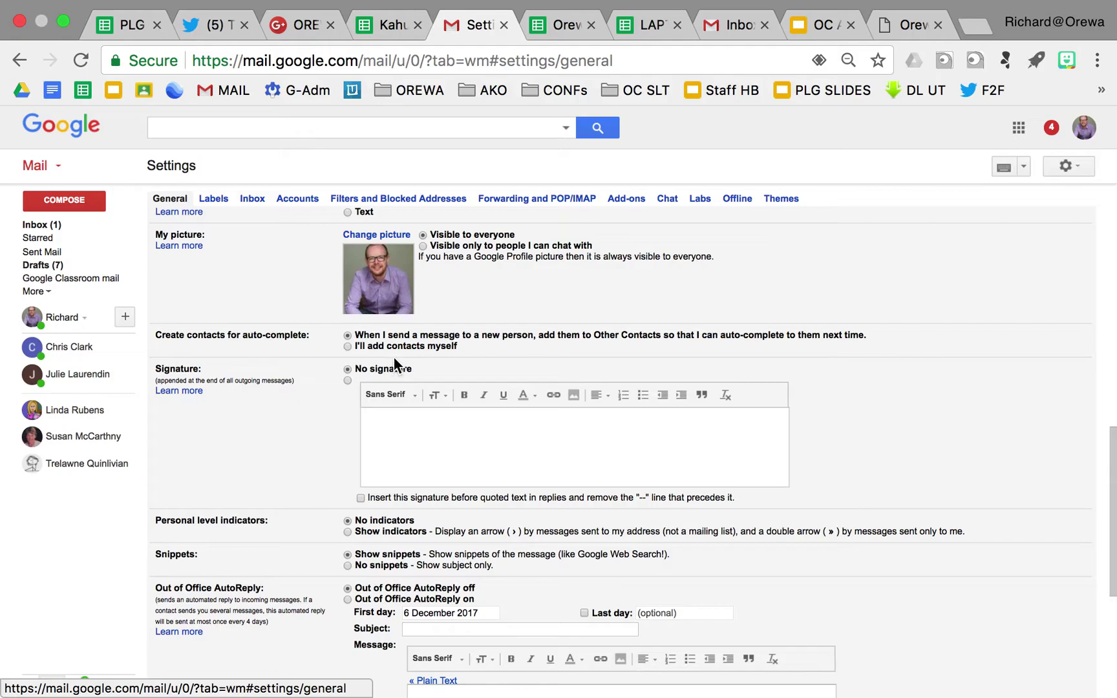
{"action": "left_click", "coordinate": [427, 456]}
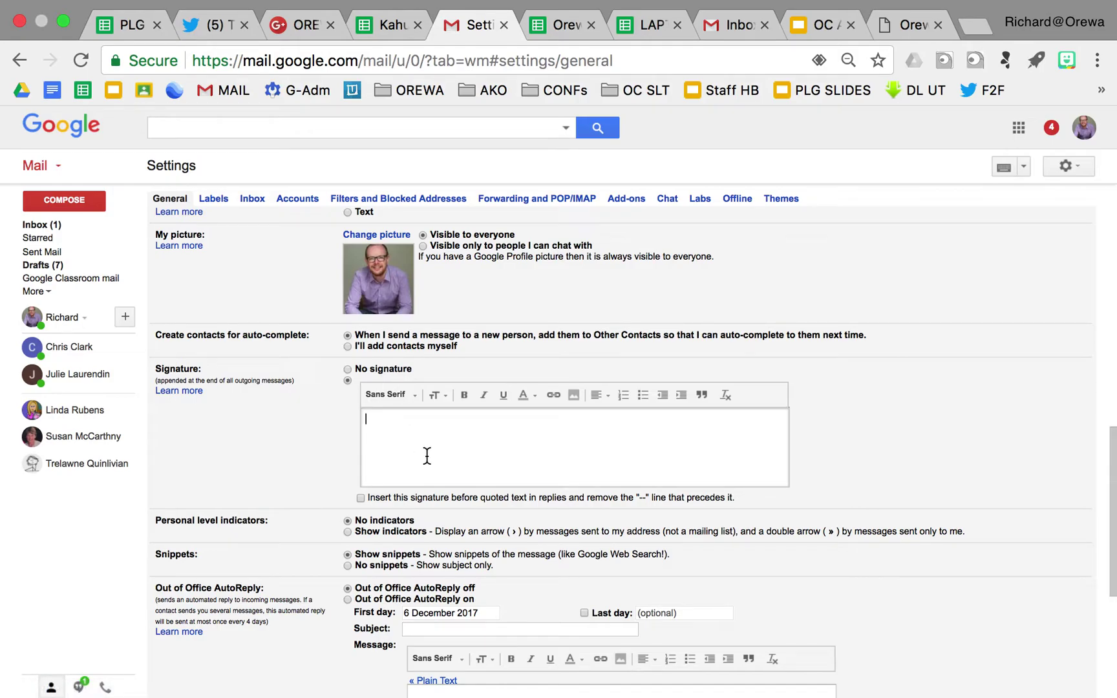
Copy the 'Ngā mihi' contact signature from the Apple Mail draft into Gmail's signature box, adding a blank line below
{"action": "key", "text": "super+Tab"}
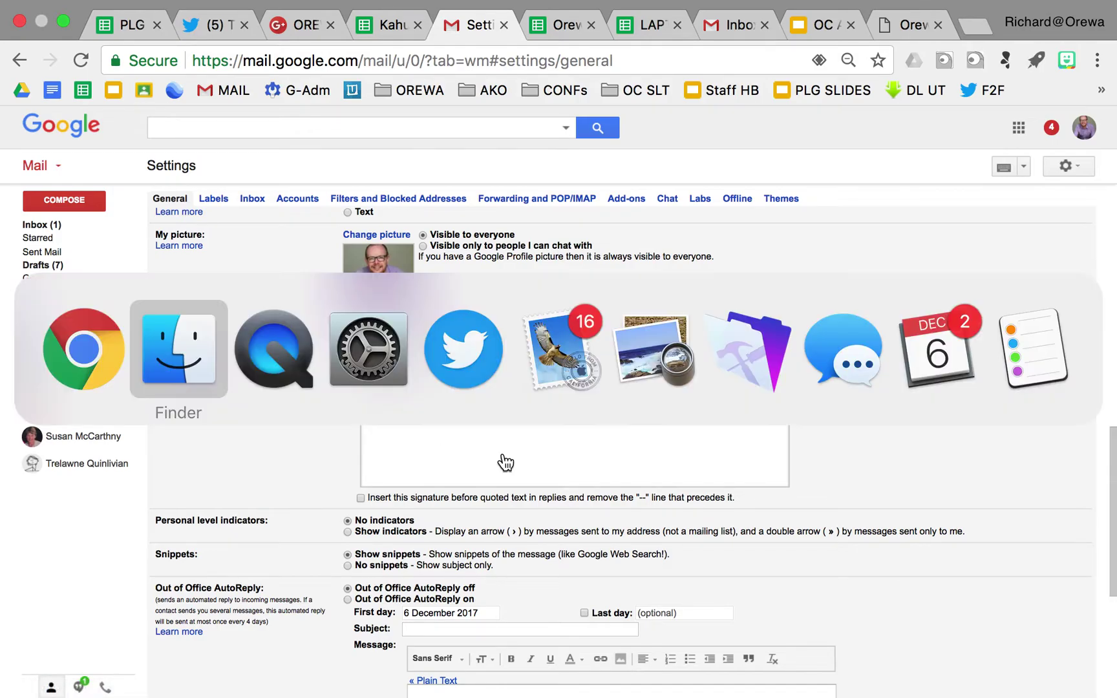
{"action": "key", "text": "super+Tab"}
{"action": "key", "text": "super+Tab"}
{"action": "key", "text": "super+Tab"}
{"action": "key", "text": "super+Tab"}
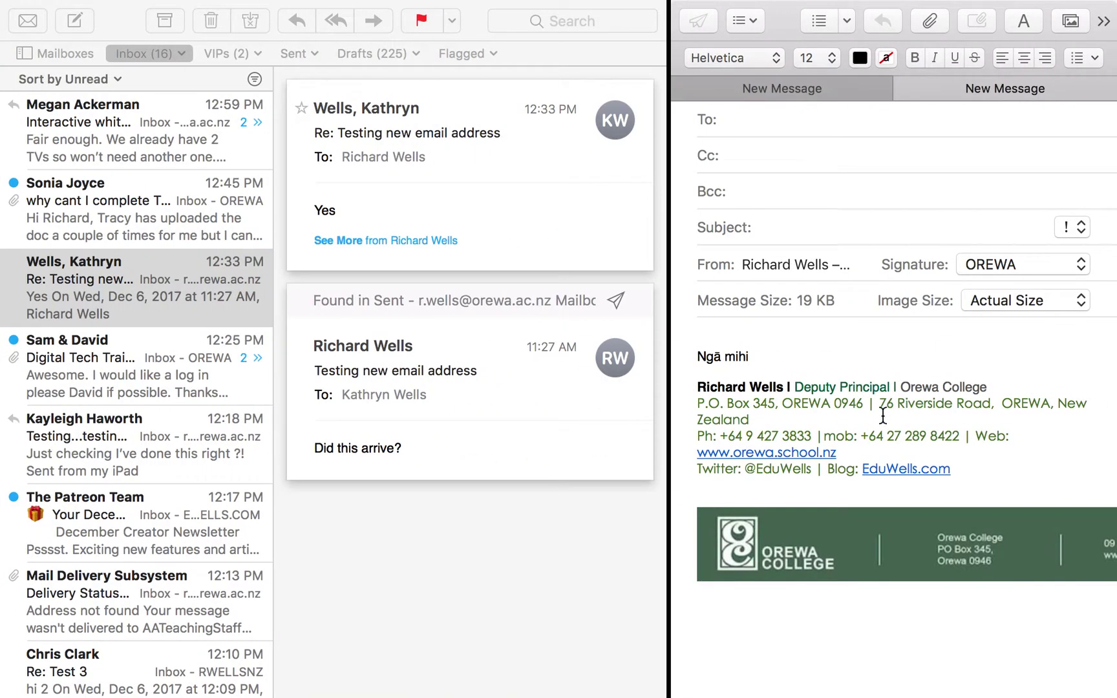
{"action": "mouse_move", "coordinate": [961, 473]}
{"action": "left_mouse_down"}
{"action": "mouse_move", "coordinate": [688, 393]}
{"action": "mouse_move", "coordinate": [668, 379]}
{"action": "mouse_move", "coordinate": [676, 355]}
{"action": "left_mouse_up"}
{"action": "key", "text": "super+c"}
{"action": "key", "text": "super+Tab"}
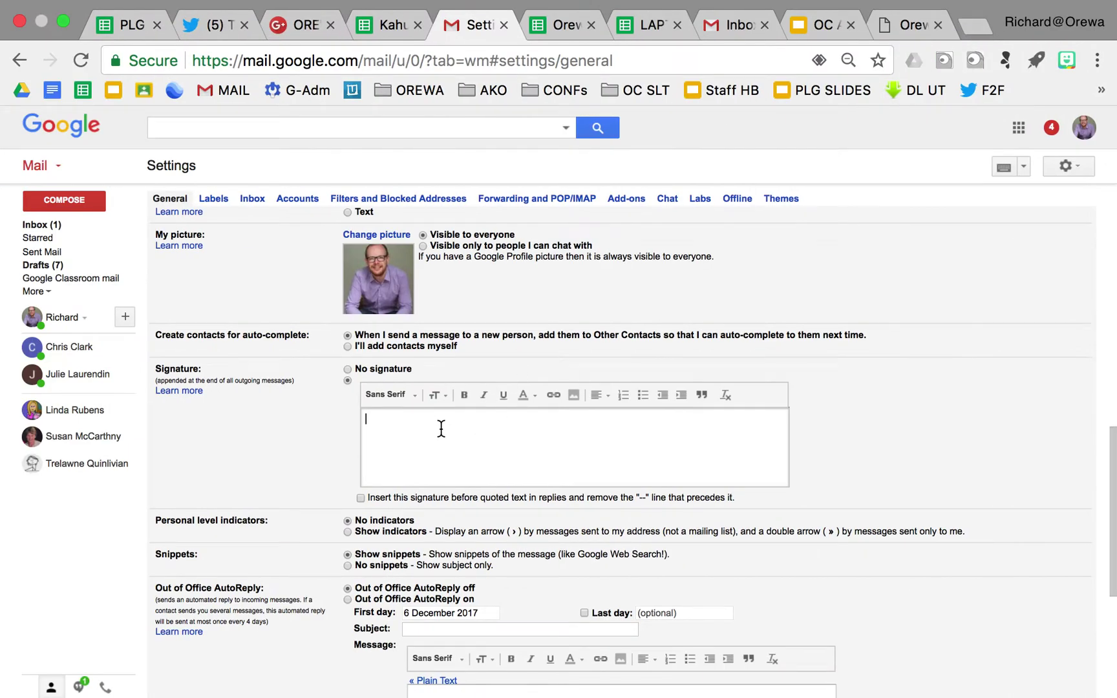
{"action": "key", "text": "super+v"}
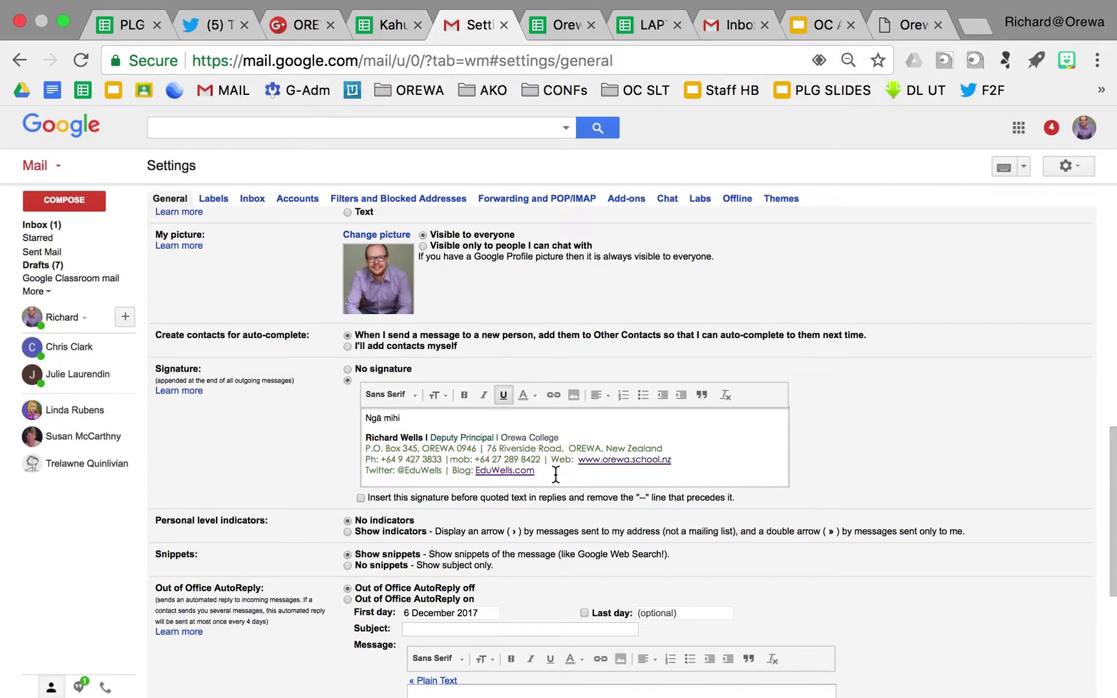
{"action": "key", "text": "Return"}
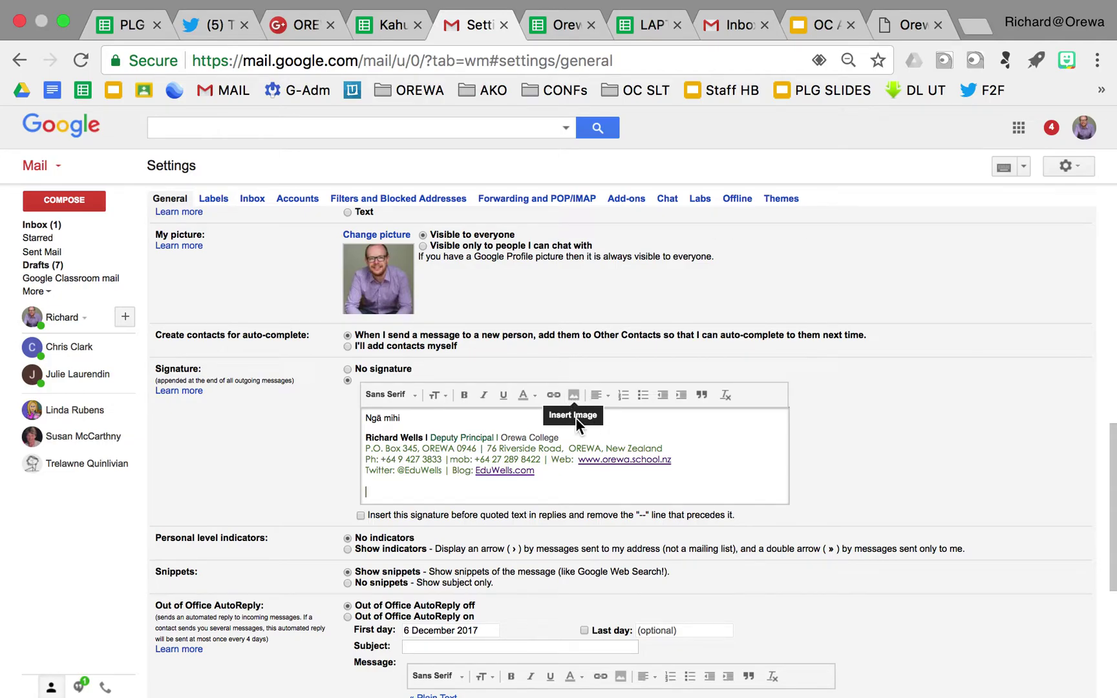
Upload Orewa College email footer-01.jpg from the desktop through the signature's add-image dialog
{"action": "left_click", "coordinate": [573, 396]}
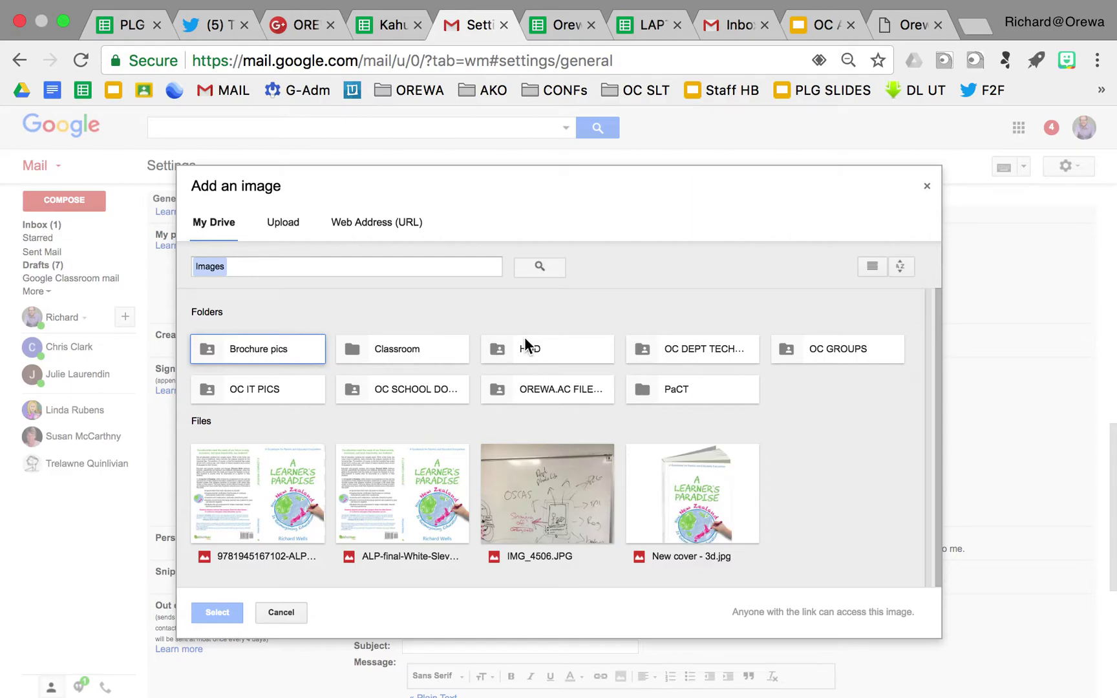
{"action": "key", "text": "super+Tab"}
{"action": "key", "text": "super+Tab"}
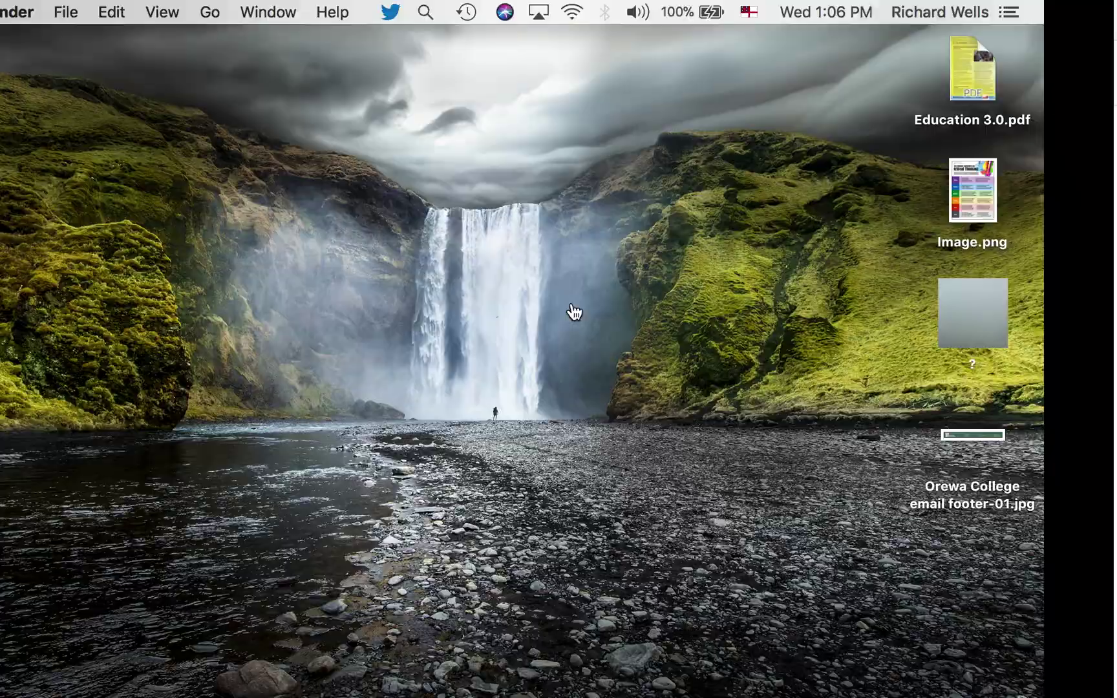
{"action": "left_click_drag", "start_coordinate": [1069, 439], "coordinate": [1042, 391]}
{"action": "key", "text": "super+Tab"}
{"action": "key", "text": "super+Tab"}
{"action": "key", "text": "super+Tab"}
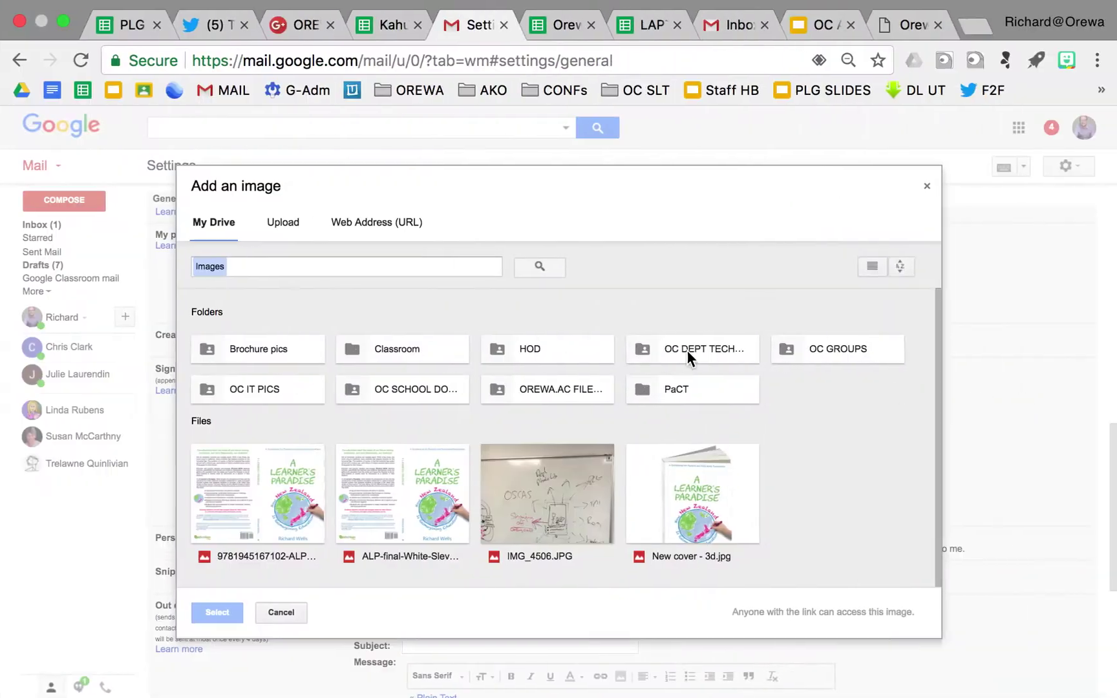
{"action": "left_click", "coordinate": [283, 226]}
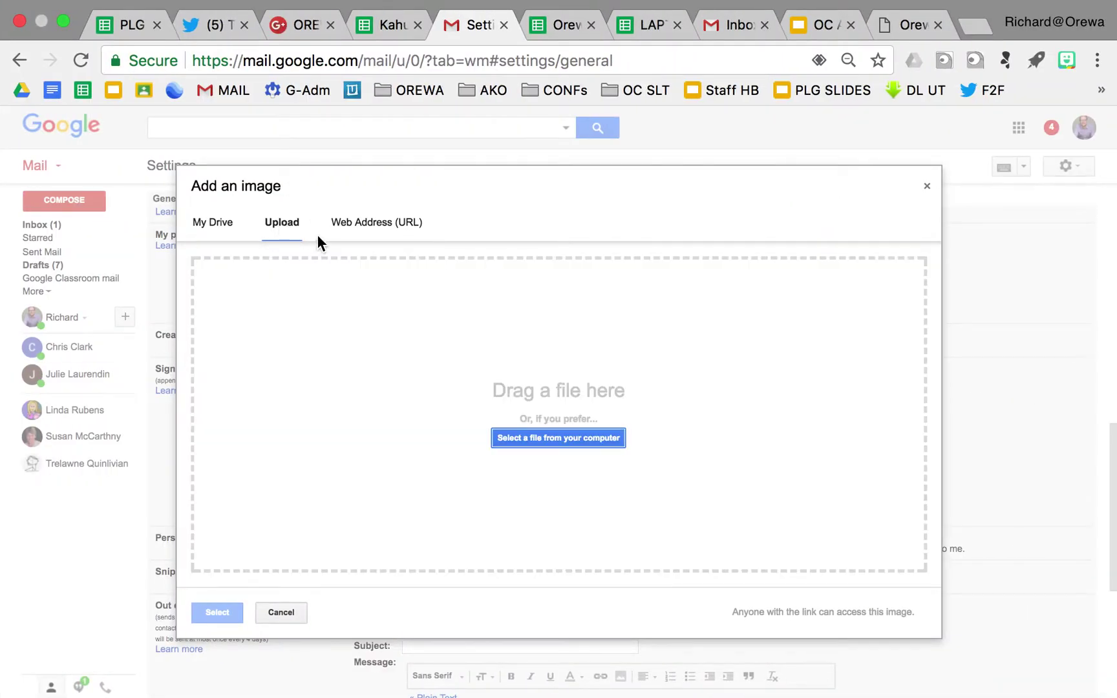
{"action": "left_click", "coordinate": [215, 233]}
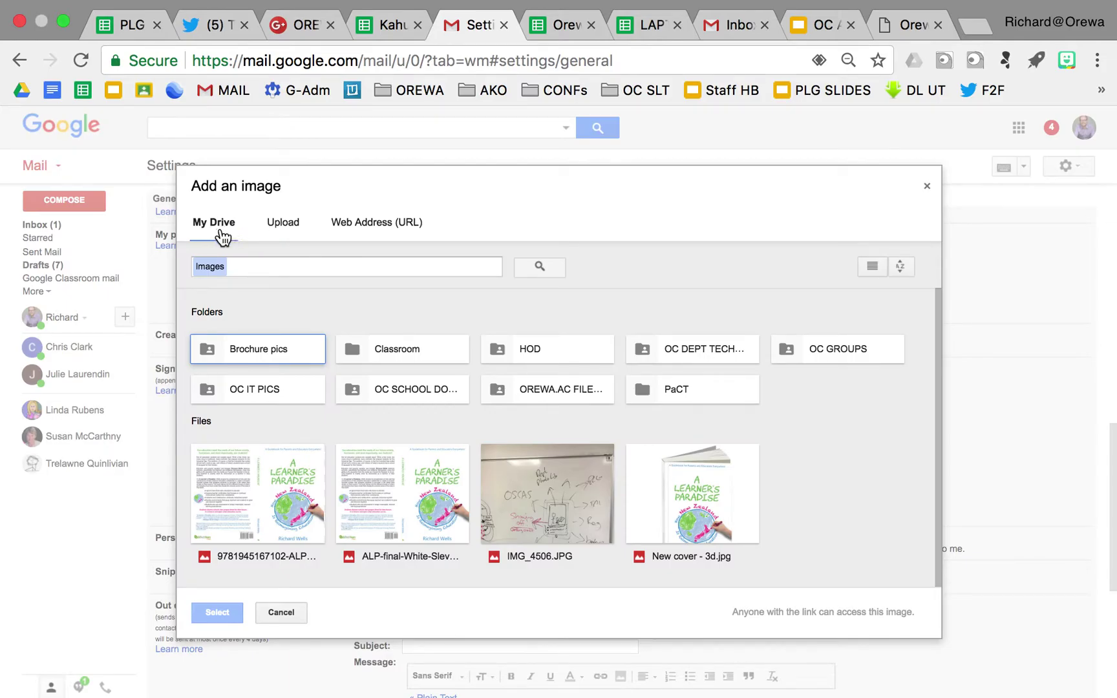
{"action": "left_click", "coordinate": [278, 226]}
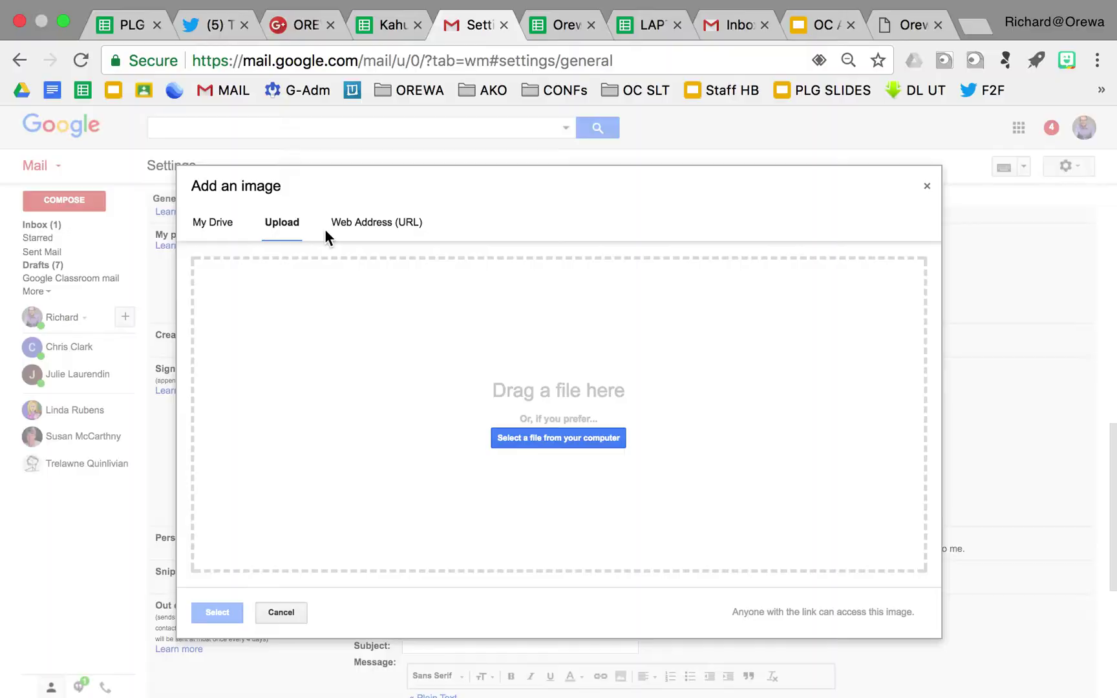
{"action": "key", "text": "ctrl+Left"}
{"action": "left_click_drag", "start_coordinate": [1065, 432], "coordinate": [565, 390]}
{"action": "key", "text": "ctrl+Right"}
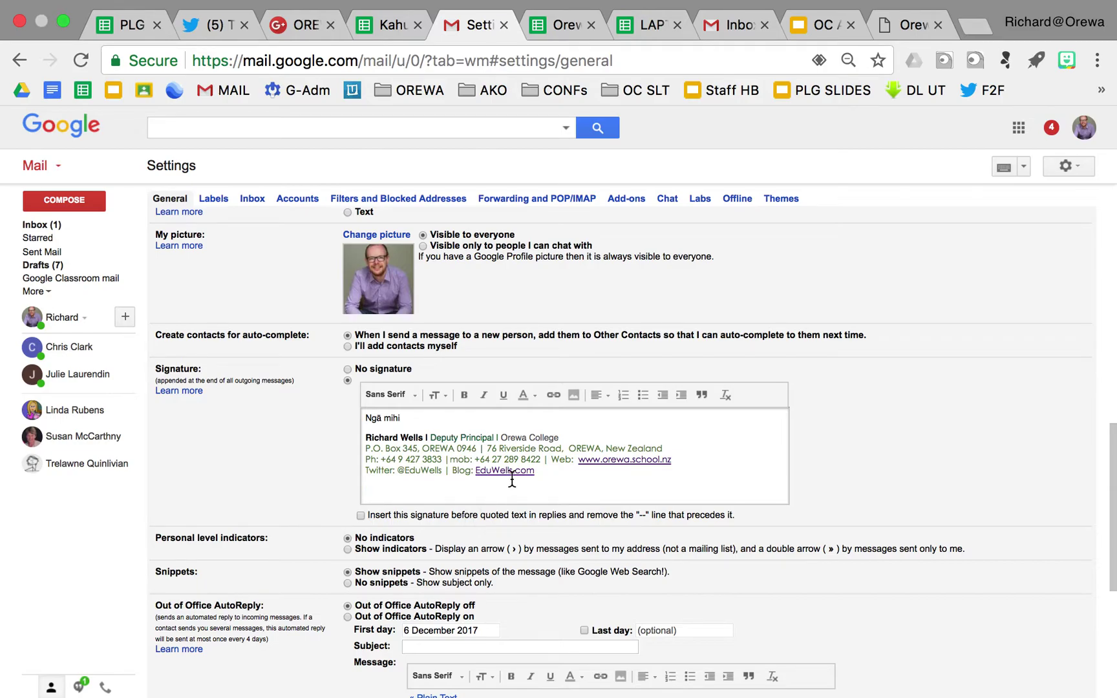
Insert the Orewa College footer banner image on the blank line below the signature text
{"action": "scroll", "coordinate": [444, 448], "scroll_direction": "down", "scroll_amount": 3}
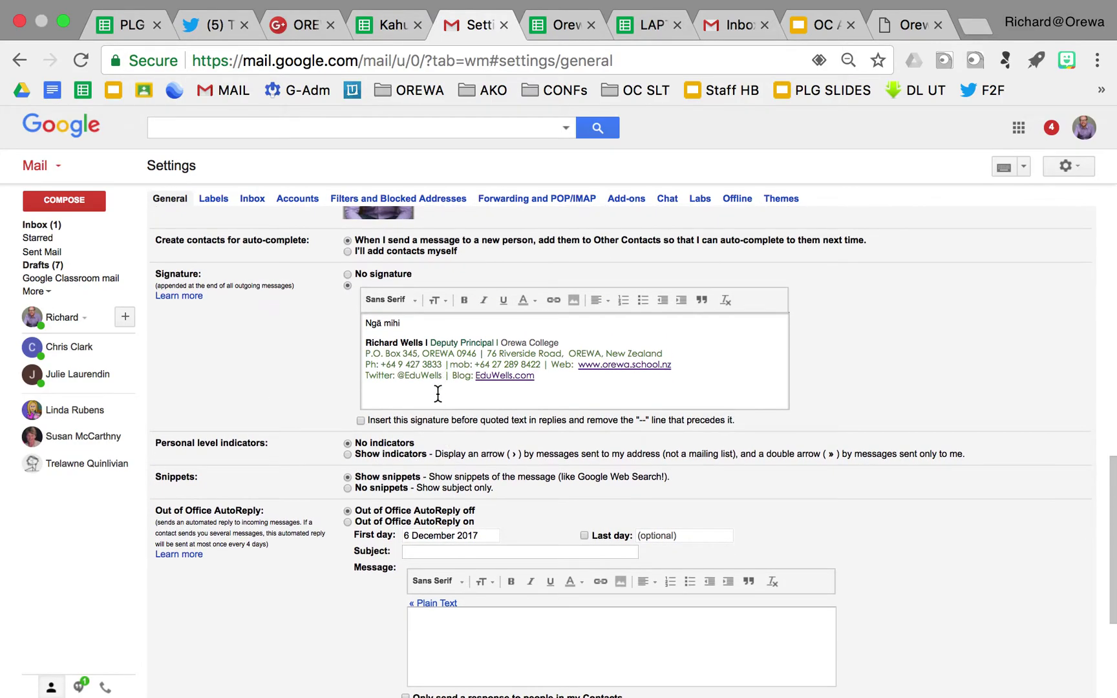
{"action": "left_click", "coordinate": [442, 372]}
{"action": "key", "text": "Down"}
{"action": "key", "text": "Down"}
{"action": "key", "text": "super+v"}
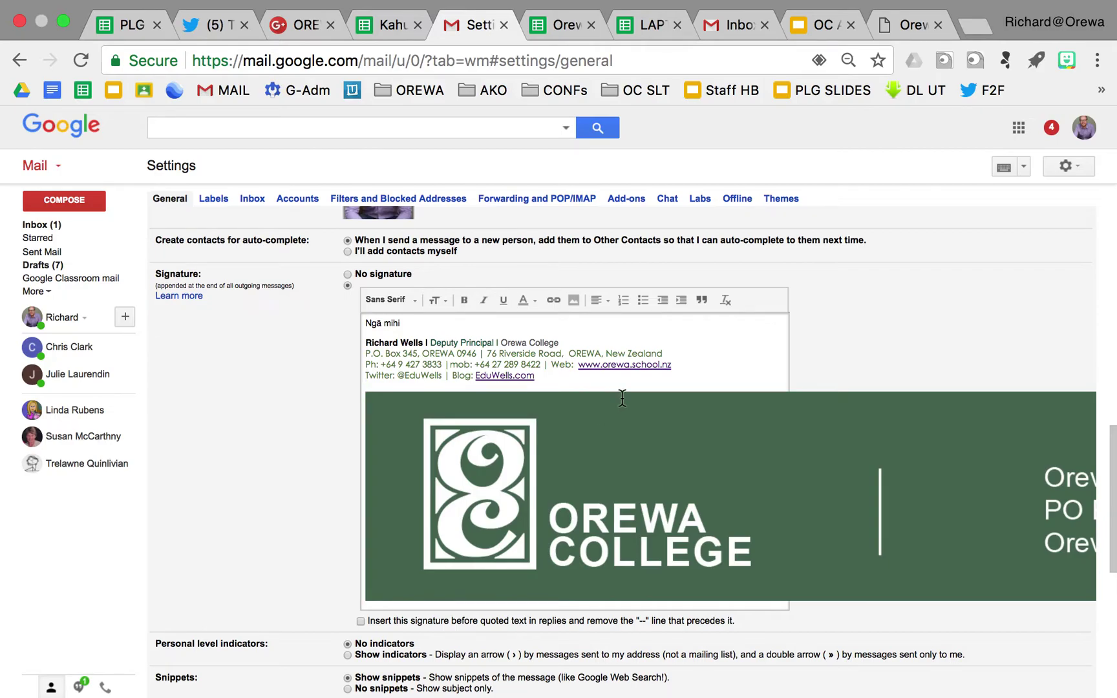
{"action": "left_click", "coordinate": [626, 376]}
Place the signature before quoted text in replies and save the settings
{"action": "scroll", "coordinate": [698, 349], "scroll_direction": "up", "scroll_amount": 10}
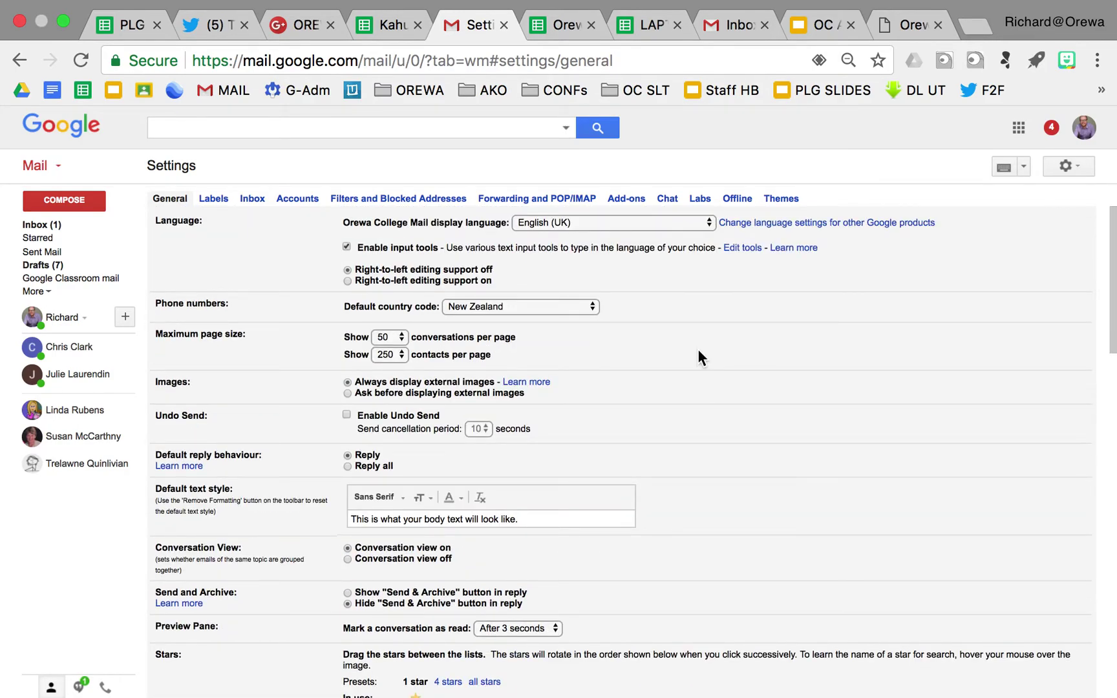
{"action": "scroll", "coordinate": [429, 482], "scroll_direction": "down", "scroll_amount": 10}
{"action": "scroll", "coordinate": [429, 481], "scroll_direction": "down", "scroll_amount": 5}
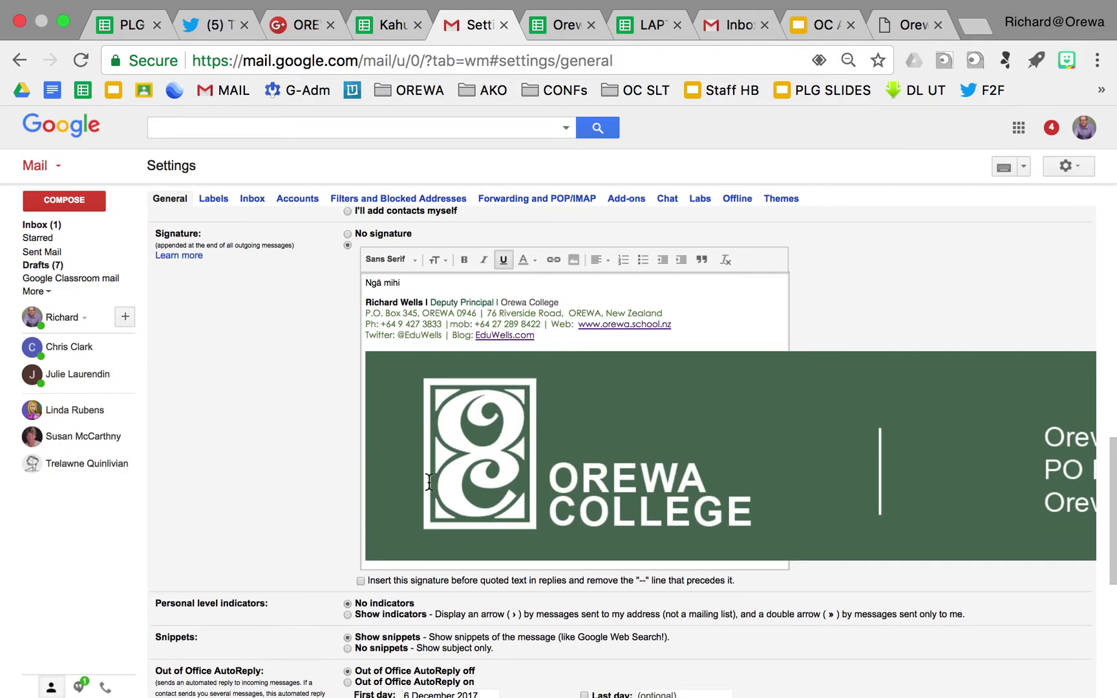
{"action": "left_click", "coordinate": [360, 450]}
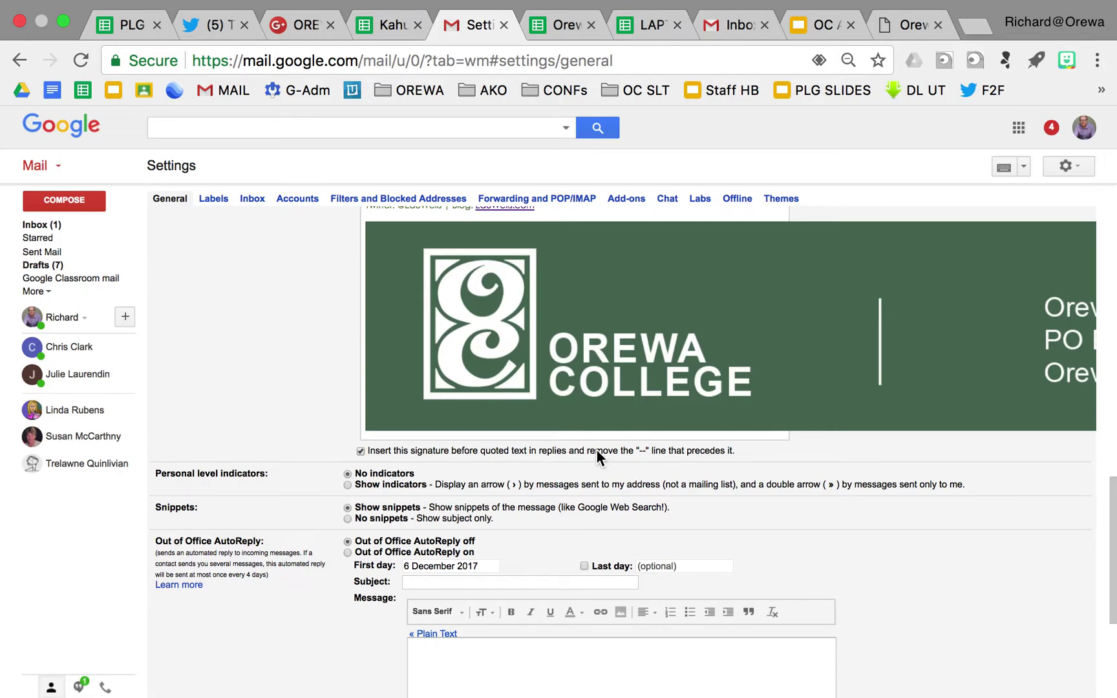
{"action": "scroll", "coordinate": [548, 448], "scroll_direction": "down", "scroll_amount": 7}
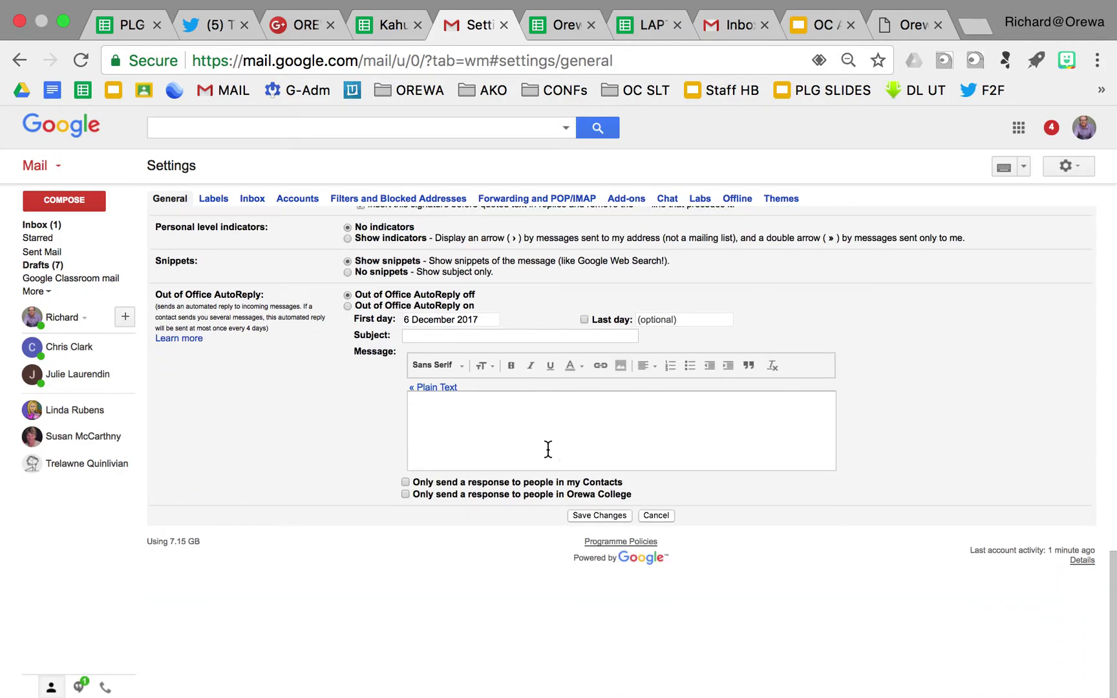
{"action": "left_click", "coordinate": [605, 515]}
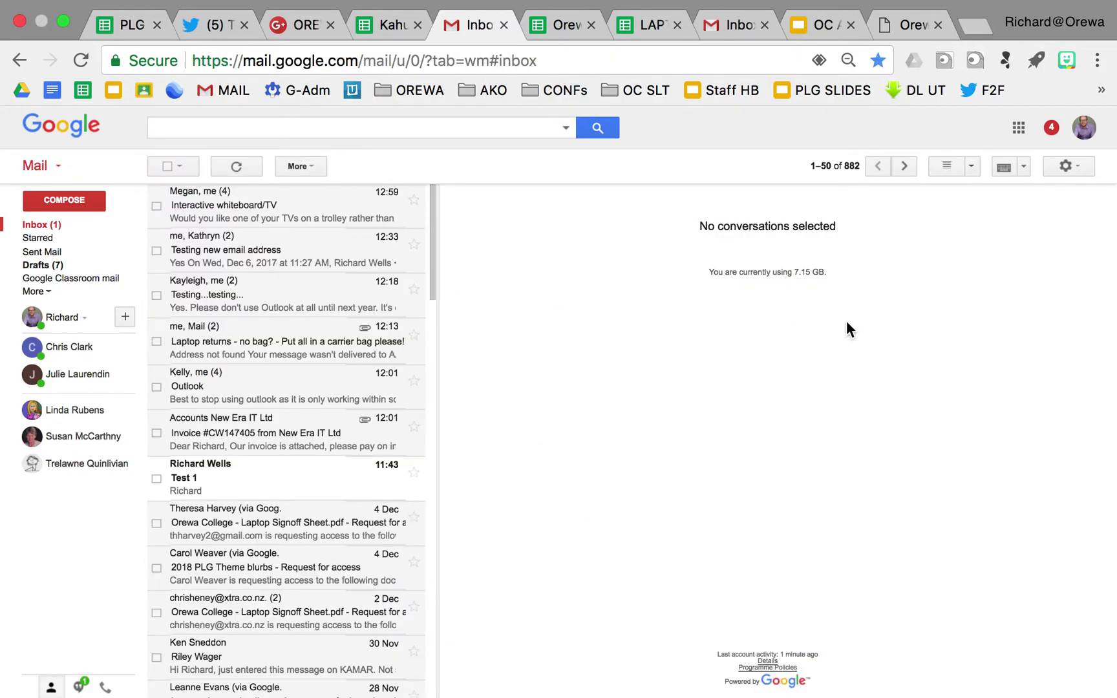
Send a 'Testing Sig' email to the user's own college address and open the received message
{"action": "left_click", "coordinate": [60, 199]}
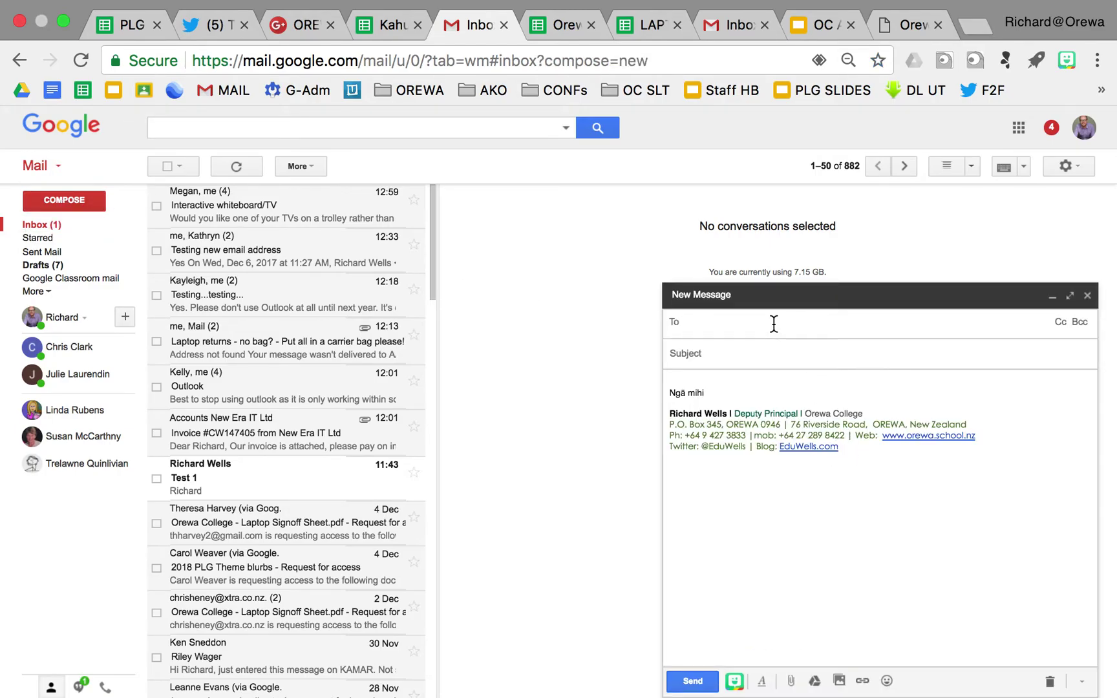
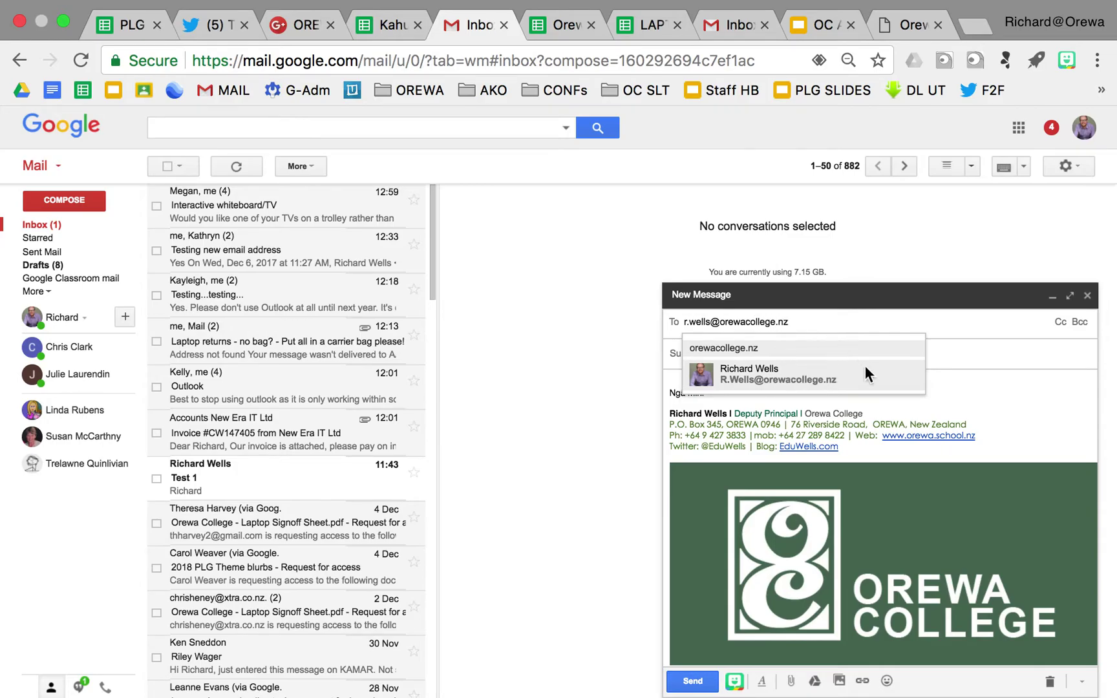
{"action": "left_click", "coordinate": [1005, 359]}
{"action": "left_click", "coordinate": [763, 310]}
{"action": "type", "text": "Testing Sig"}
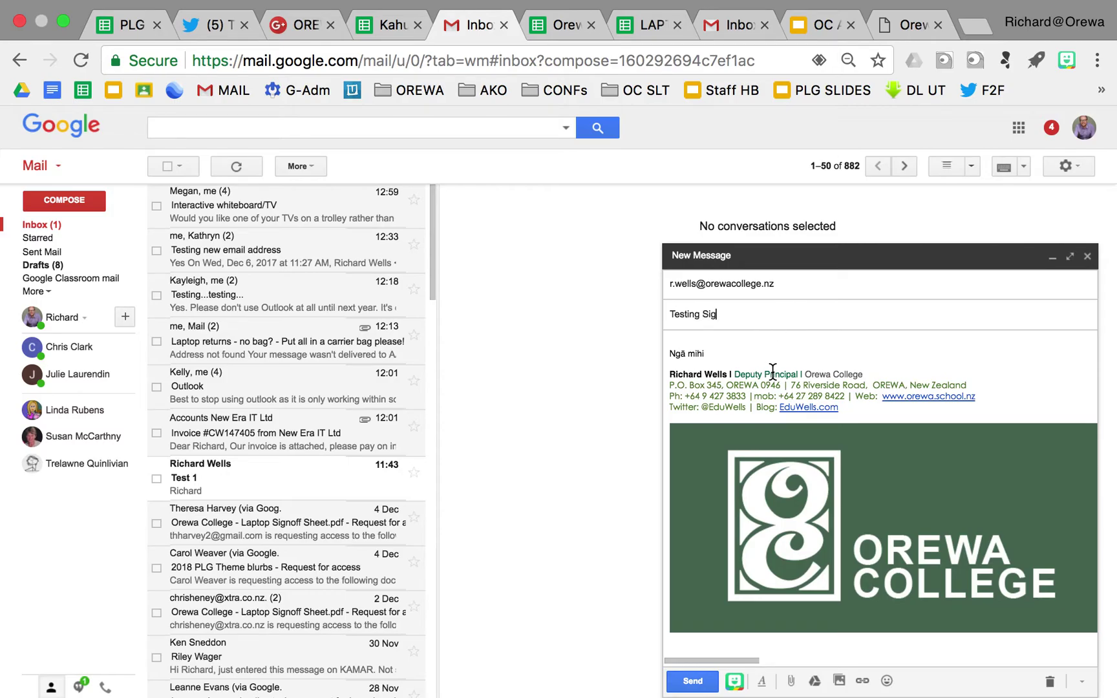
{"action": "left_click", "coordinate": [693, 681]}
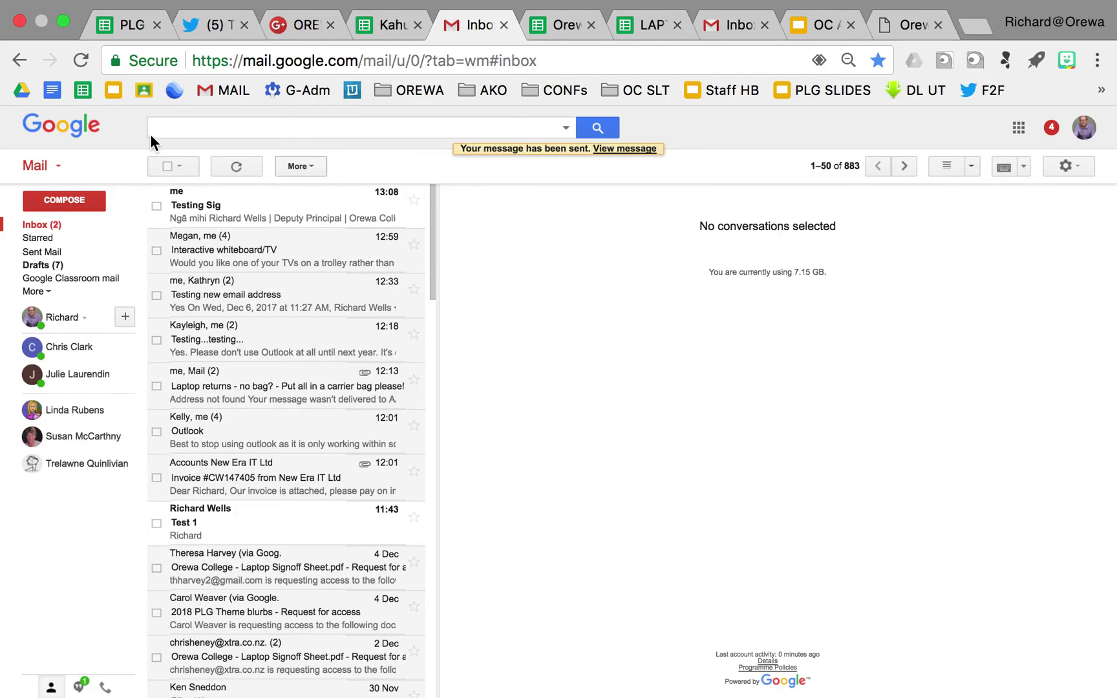
{"action": "left_click", "coordinate": [244, 213]}
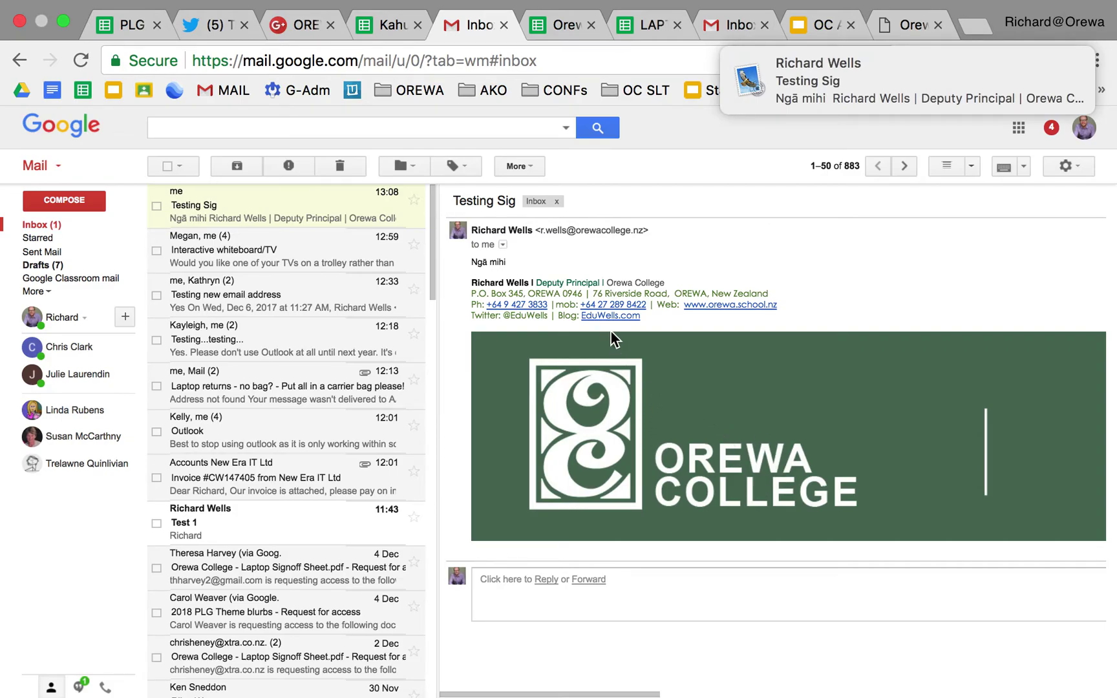
Start a new blank message, which shows the saved signature and Orewa College banner
{"action": "left_click", "coordinate": [77, 200]}
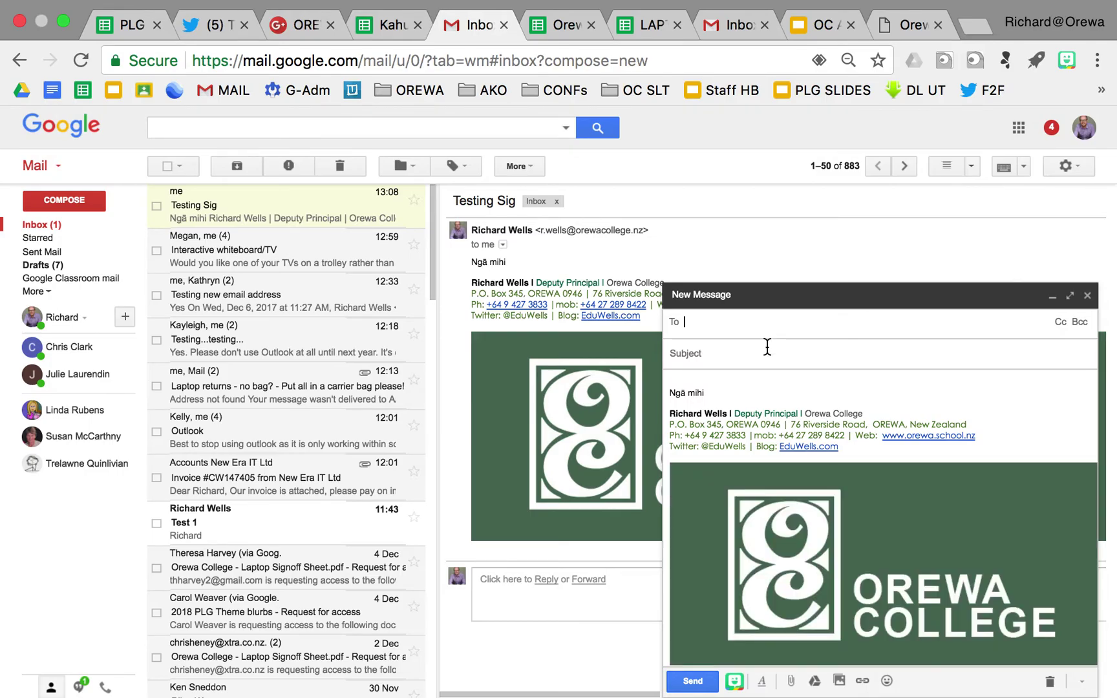
Search the staff directory for 'aa' and tick the AATeachingStaff and AA All Staff groups
{"action": "left_click", "coordinate": [675, 324]}
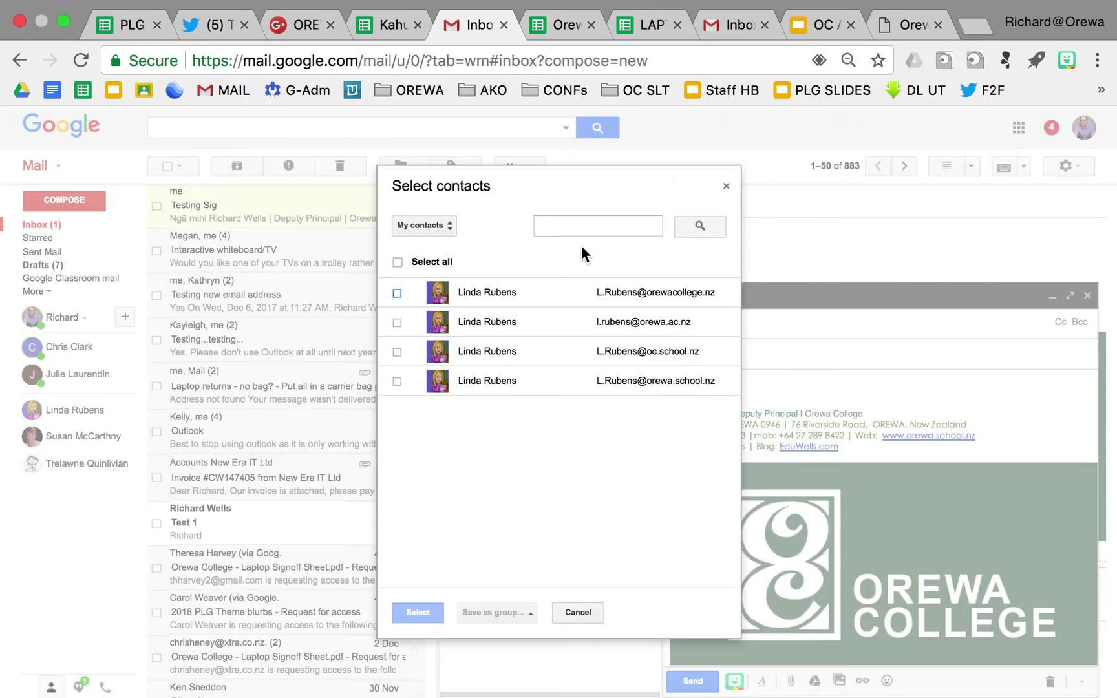
{"action": "left_click", "coordinate": [455, 226]}
{"action": "left_click", "coordinate": [477, 242]}
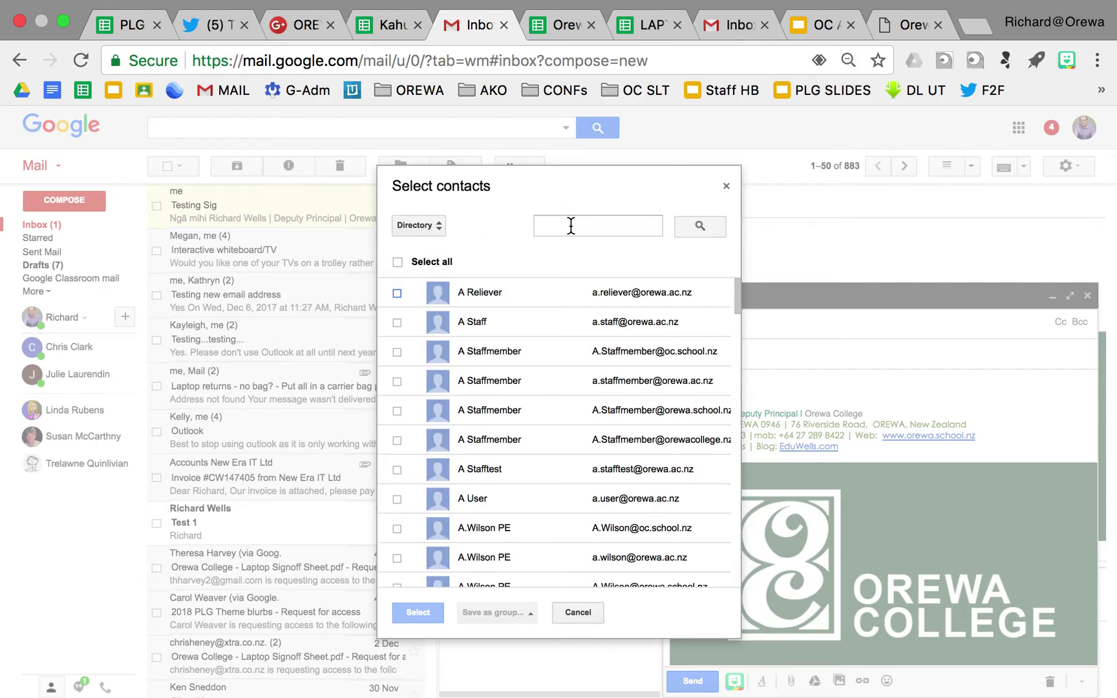
{"action": "left_click", "coordinate": [571, 225]}
{"action": "type", "text": "aa"}
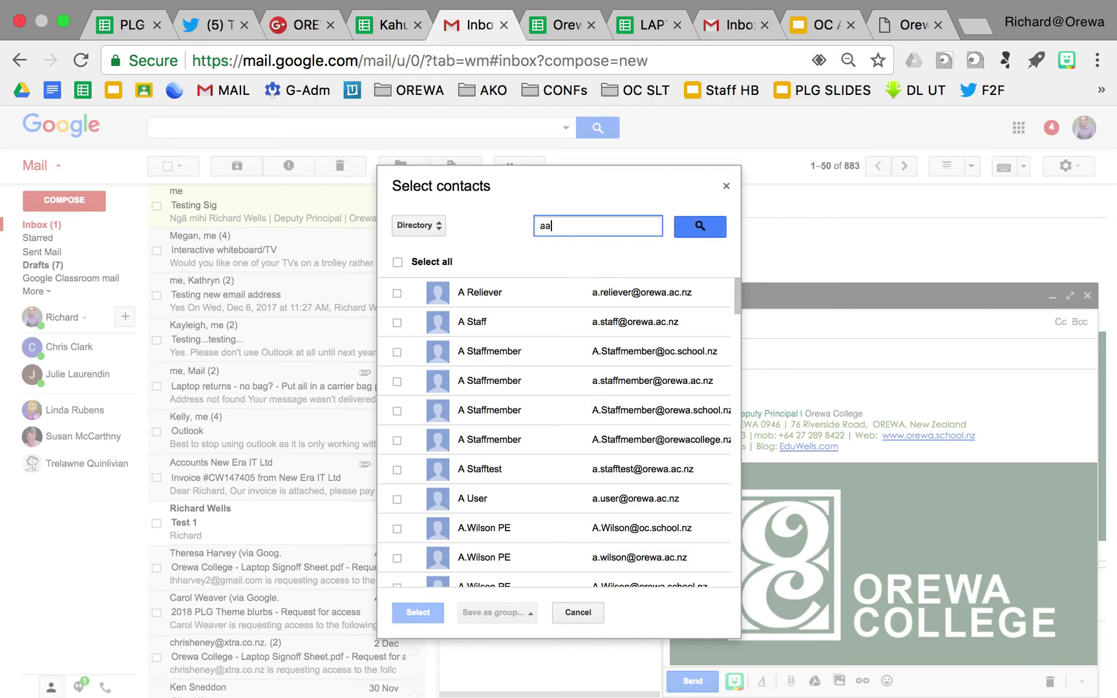
{"action": "left_click", "coordinate": [709, 229]}
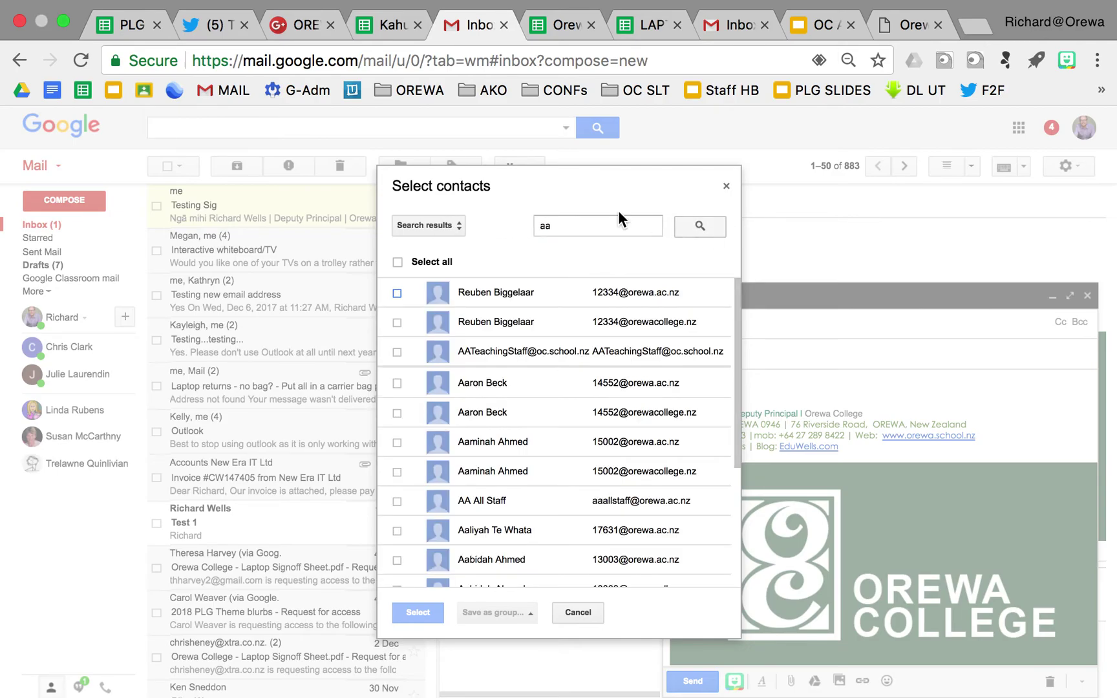
{"action": "left_click", "coordinate": [503, 355]}
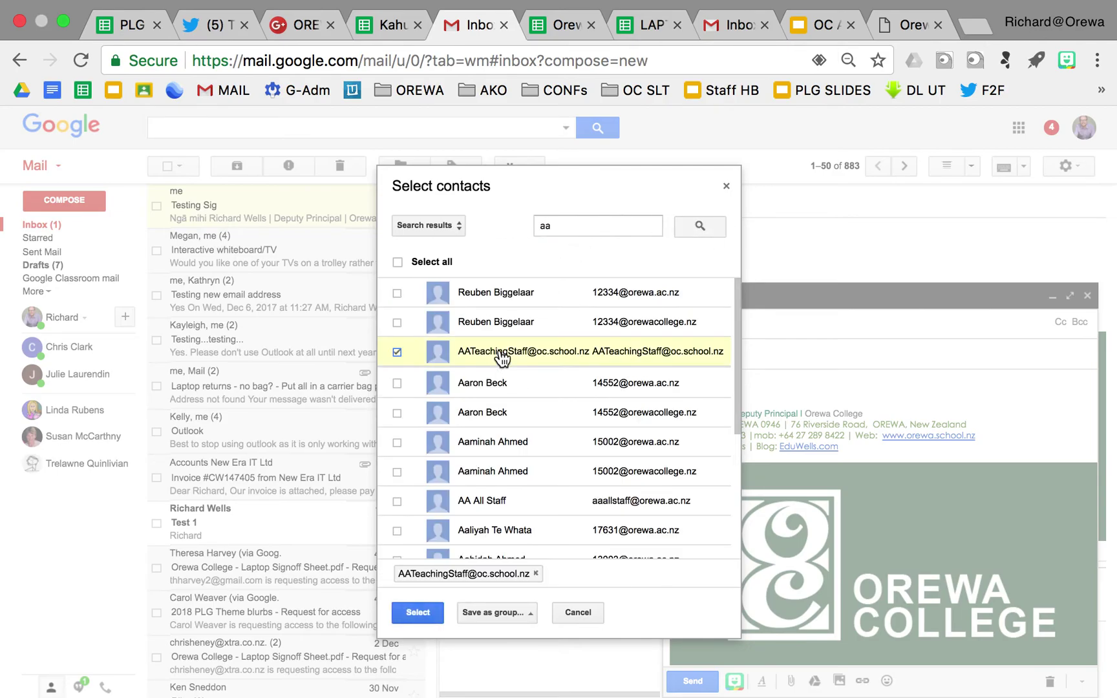
{"action": "scroll", "coordinate": [508, 464], "scroll_direction": "down", "scroll_amount": 3}
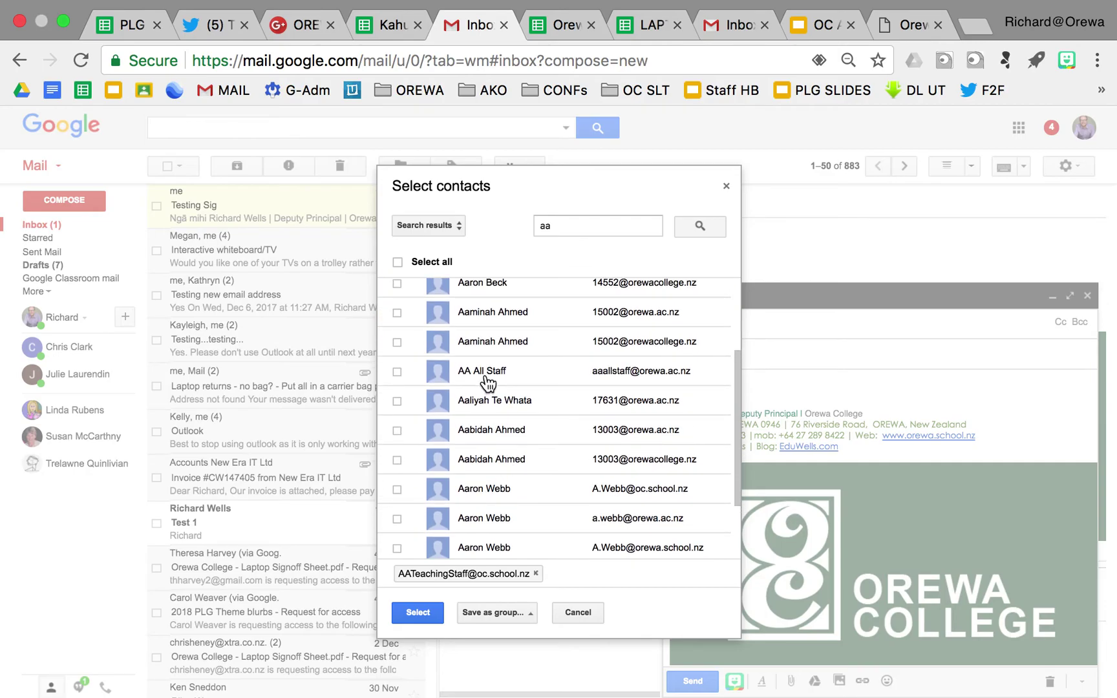
{"action": "left_click", "coordinate": [487, 376]}
Search the directory for 'Rich', then cancel the picker and discard the blank message
{"action": "scroll", "coordinate": [494, 376], "scroll_direction": "up", "scroll_amount": 3}
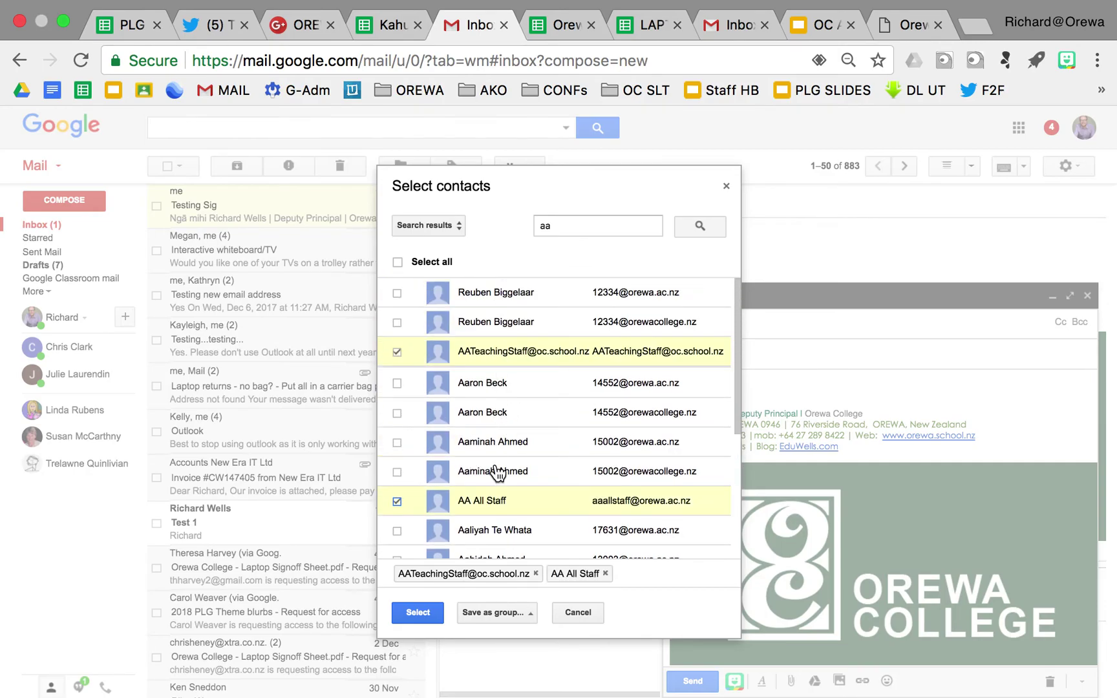
{"action": "scroll", "coordinate": [517, 437], "scroll_direction": "down", "scroll_amount": 4}
{"action": "scroll", "coordinate": [519, 438], "scroll_direction": "up", "scroll_amount": 5}
{"action": "left_click_drag", "start_coordinate": [560, 223], "coordinate": [512, 227]}
{"action": "type", "text": "Rich"}
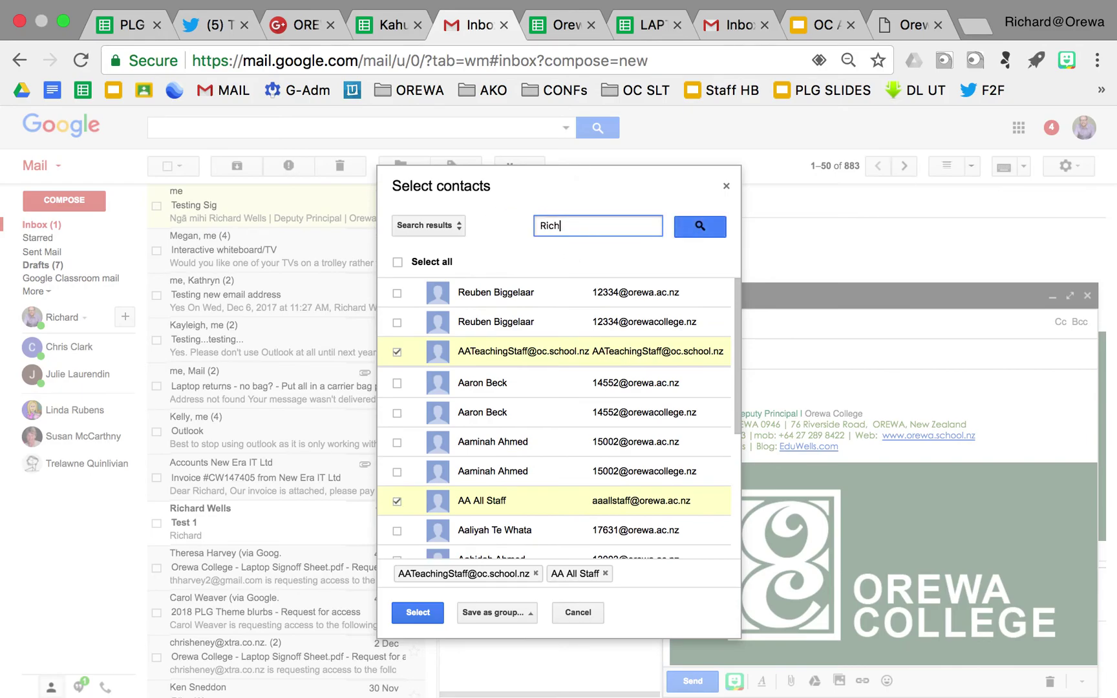
{"action": "left_click", "coordinate": [705, 227]}
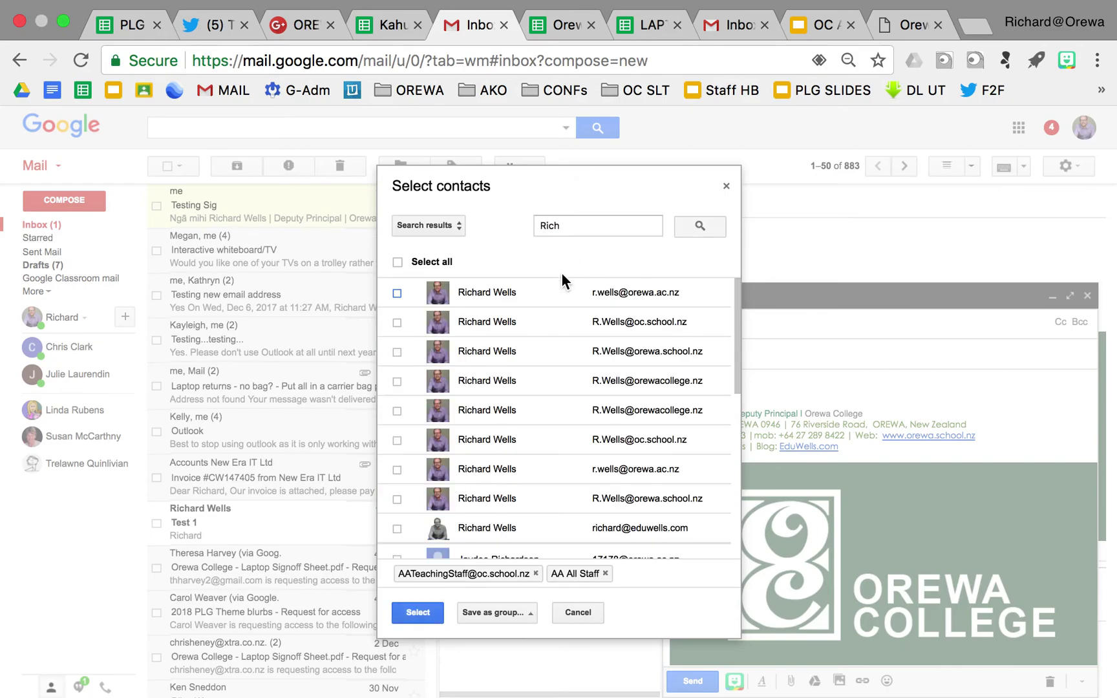
{"action": "scroll", "coordinate": [522, 366], "scroll_direction": "down", "scroll_amount": 1}
{"action": "scroll", "coordinate": [523, 365], "scroll_direction": "down", "scroll_amount": 6}
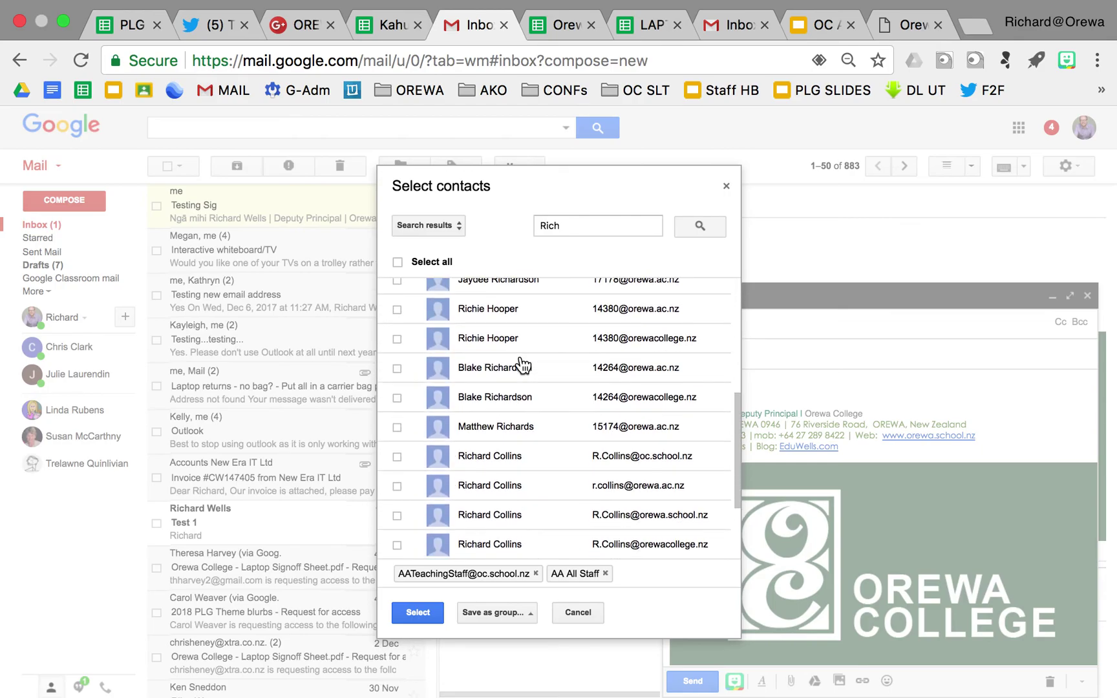
{"action": "scroll", "coordinate": [523, 366], "scroll_direction": "down", "scroll_amount": 1}
{"action": "scroll", "coordinate": [522, 365], "scroll_direction": "up", "scroll_amount": 7}
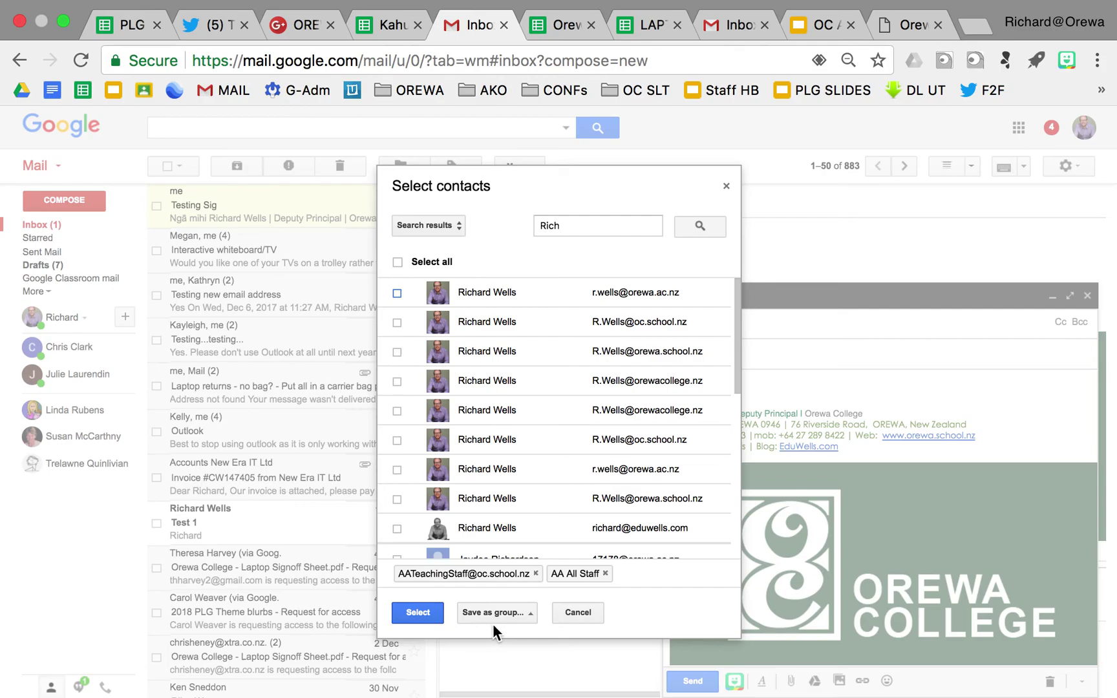
{"action": "left_click", "coordinate": [728, 189]}
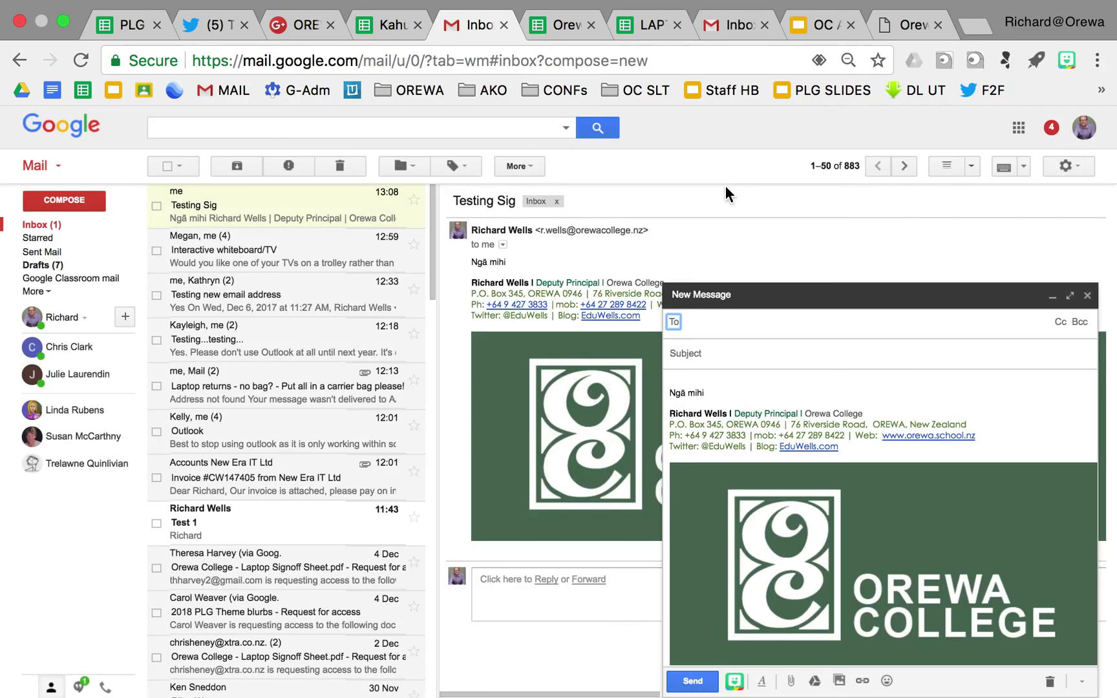
{"action": "left_click", "coordinate": [1088, 296]}
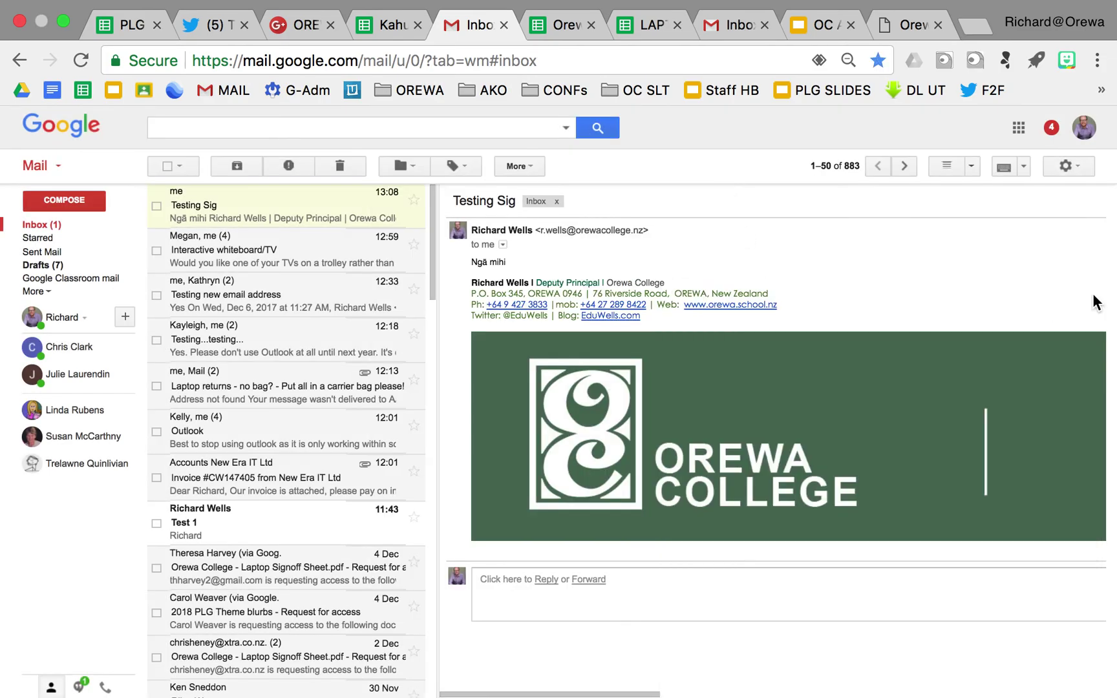
Switch to the Finder desktop, dismiss the AirPlay menu, and stop the QuickTime screen recording
{"action": "mouse_move", "coordinate": [688, 5]}
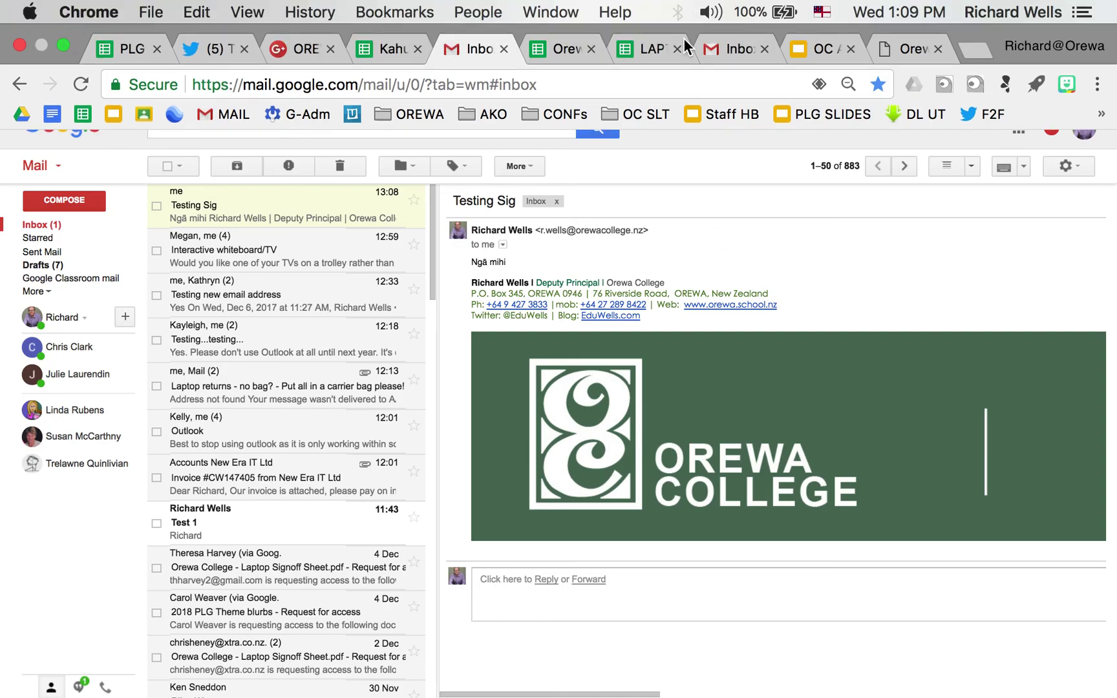
{"action": "key", "text": "super+Tab"}
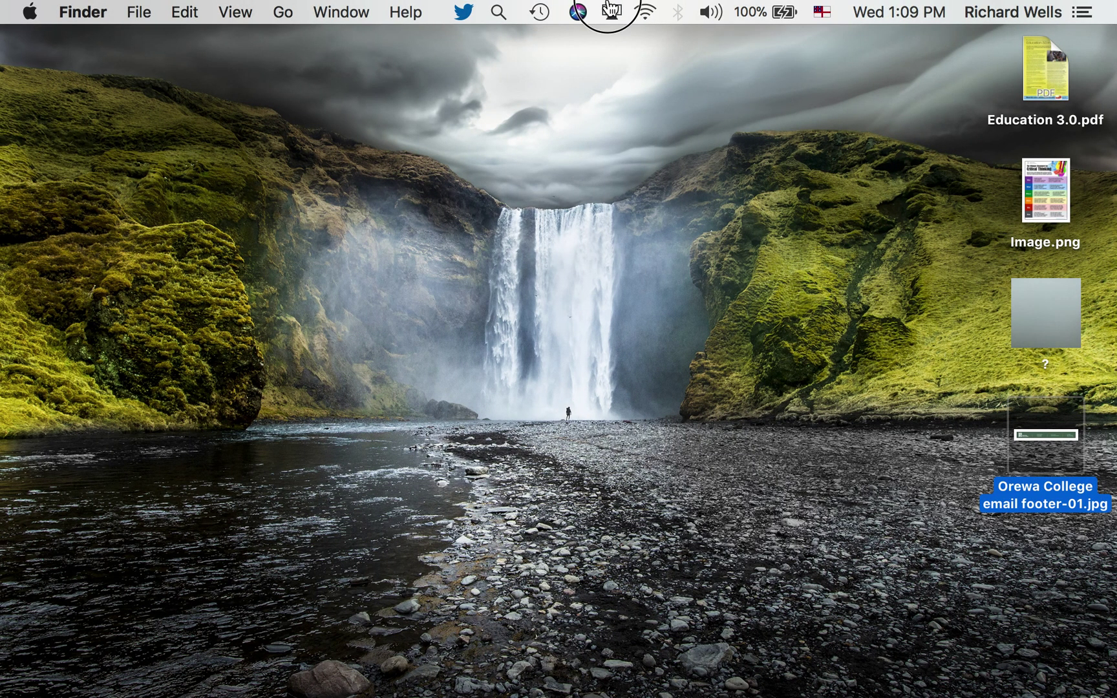
{"action": "left_click", "coordinate": [611, 10]}
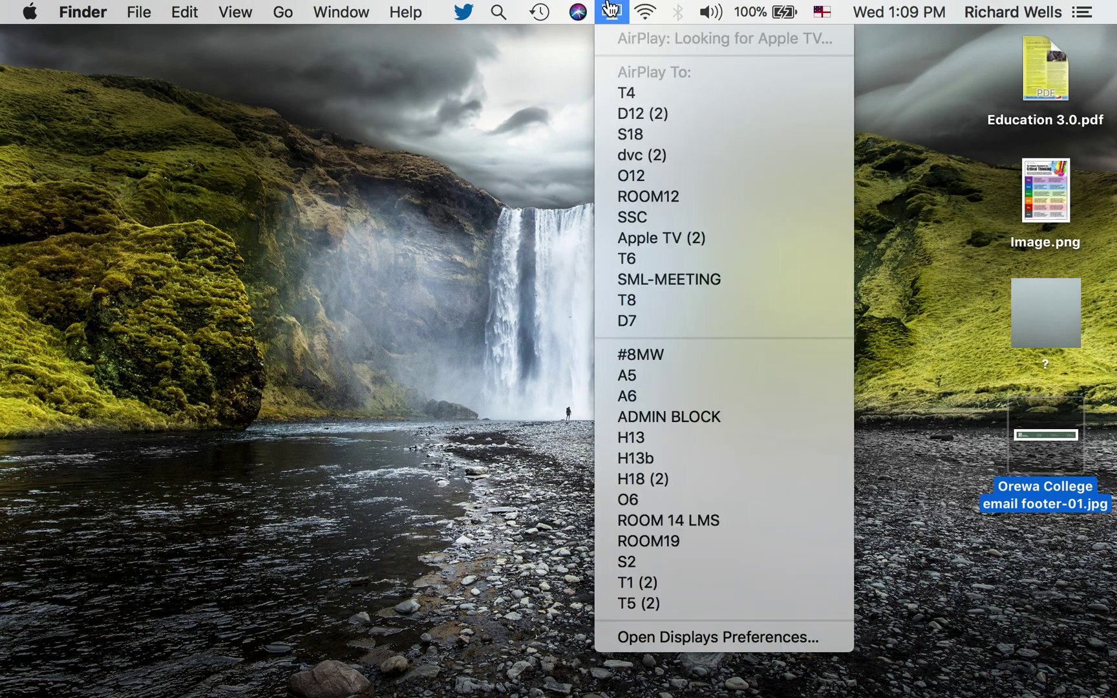
{"action": "left_click", "coordinate": [458, 195]}
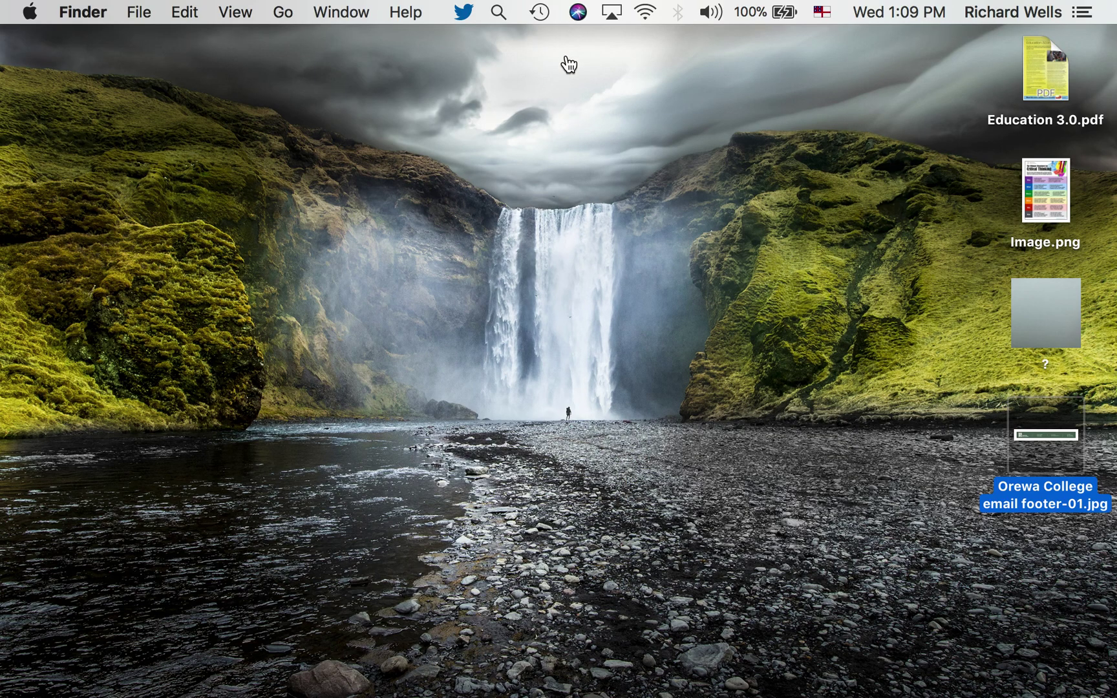
{"action": "left_click", "coordinate": [565, 96]}
{"action": "key", "text": "super+Tab"}
{"action": "key", "text": "super+Tab"}
{"action": "key", "text": "super+Tab"}
{"action": "key", "text": "super+q"}
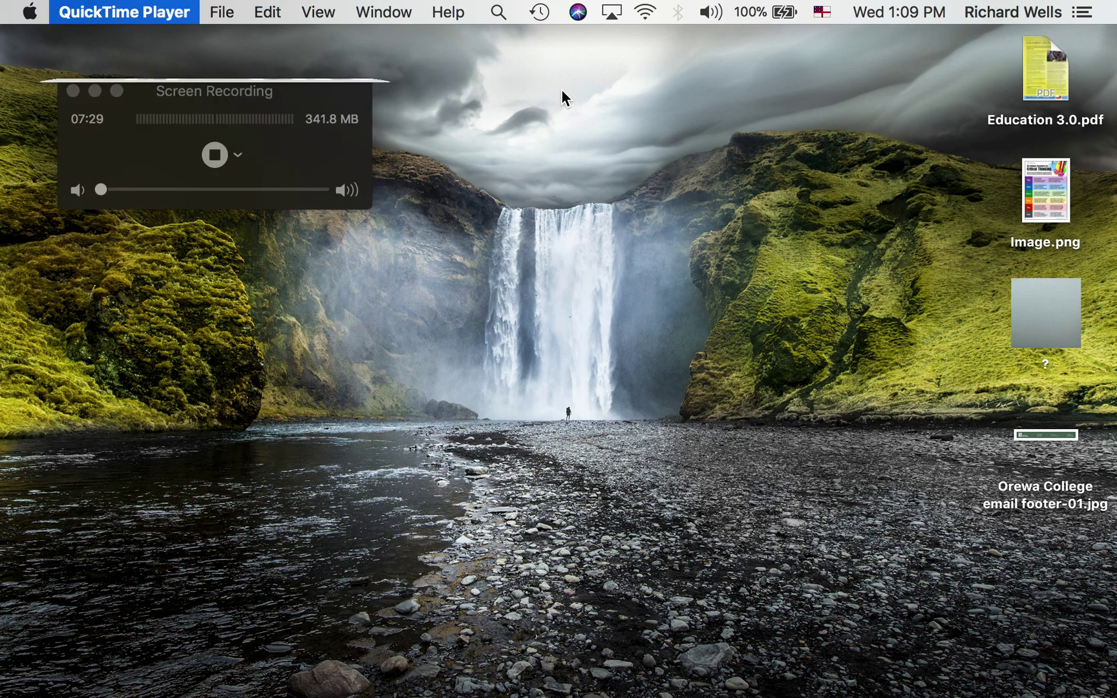